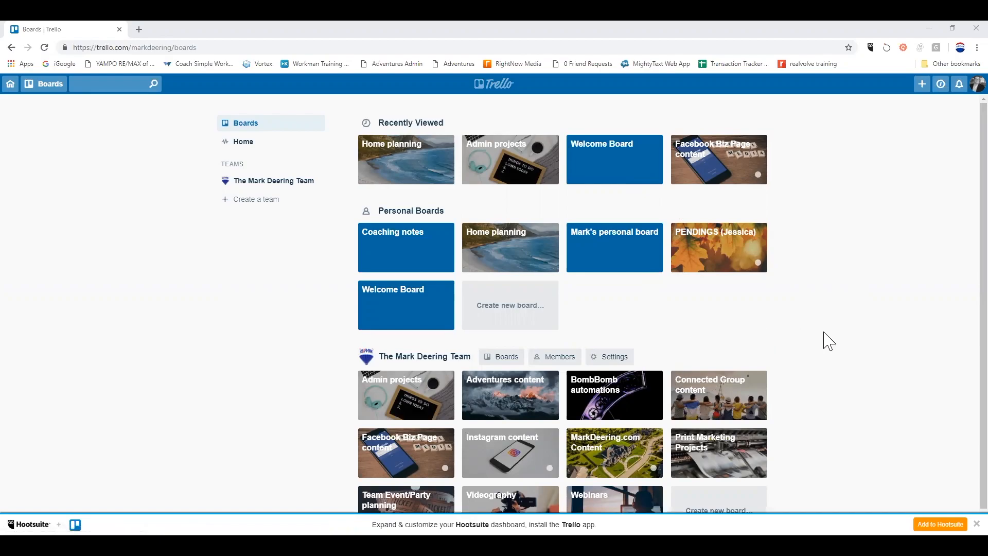
Open the Home planning board from the boards page.
scroll(835, 344, "down", 1)
scroll(835, 344, "up", 1)
scroll(835, 344, "down", 1)
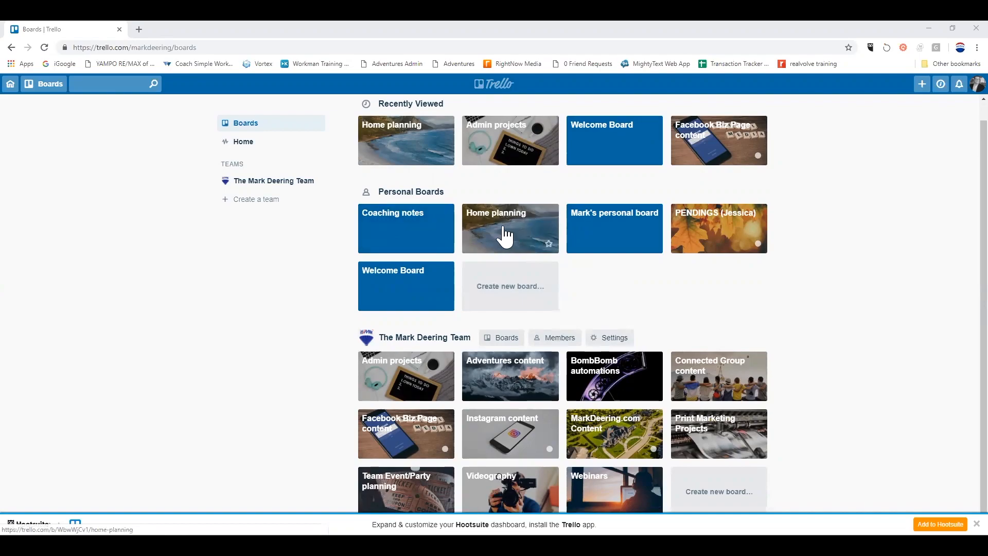
left_click(506, 235)
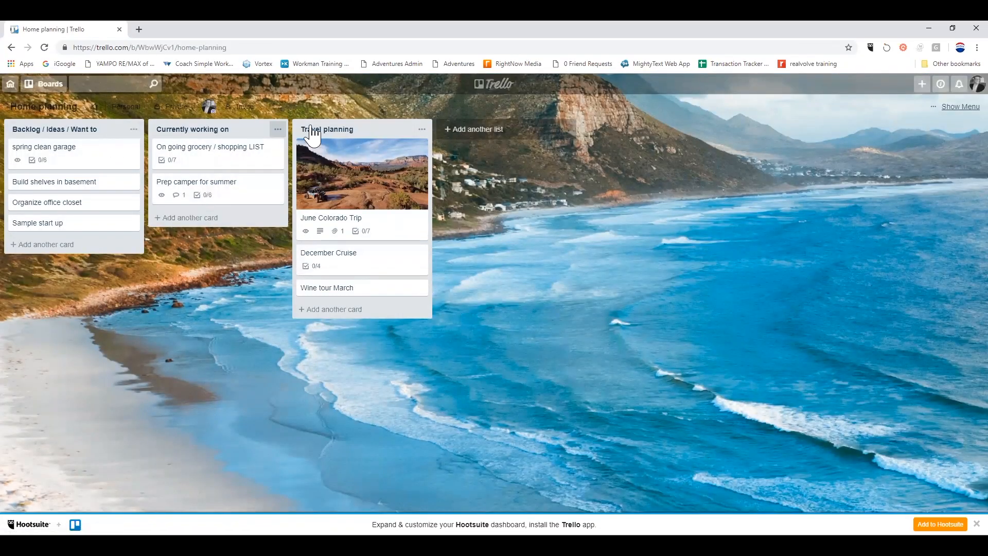
Add two new lists named 'sample' and 'done' to the board.
left_click(494, 142)
type("sample")
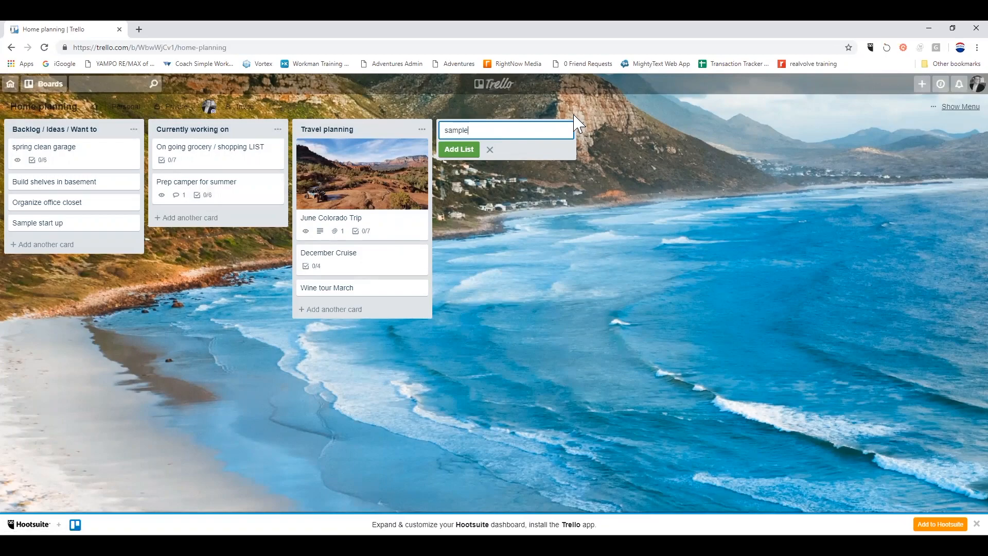
key("Return")
type("done")
key("Return")
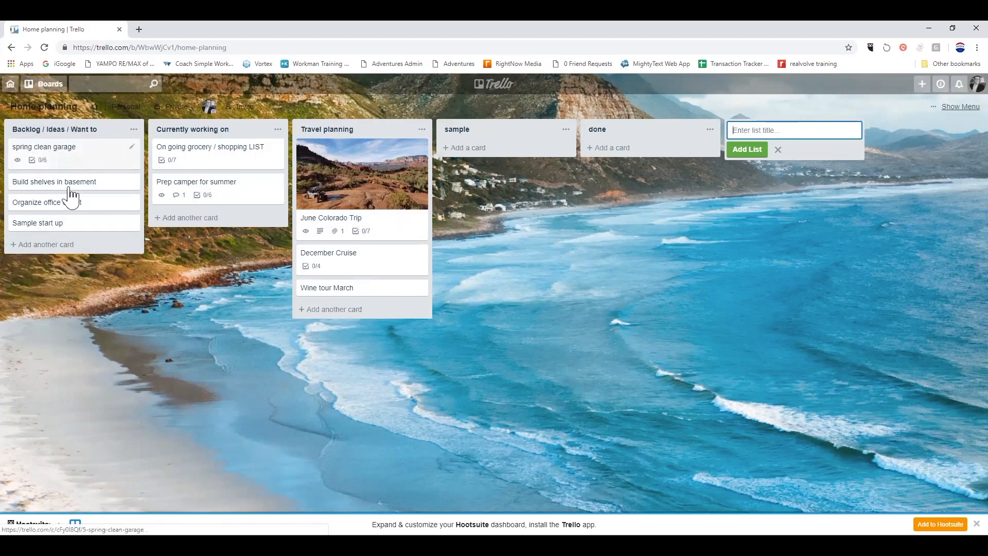
Add a card titled 'blog' to the Backlog list.
left_click(53, 247)
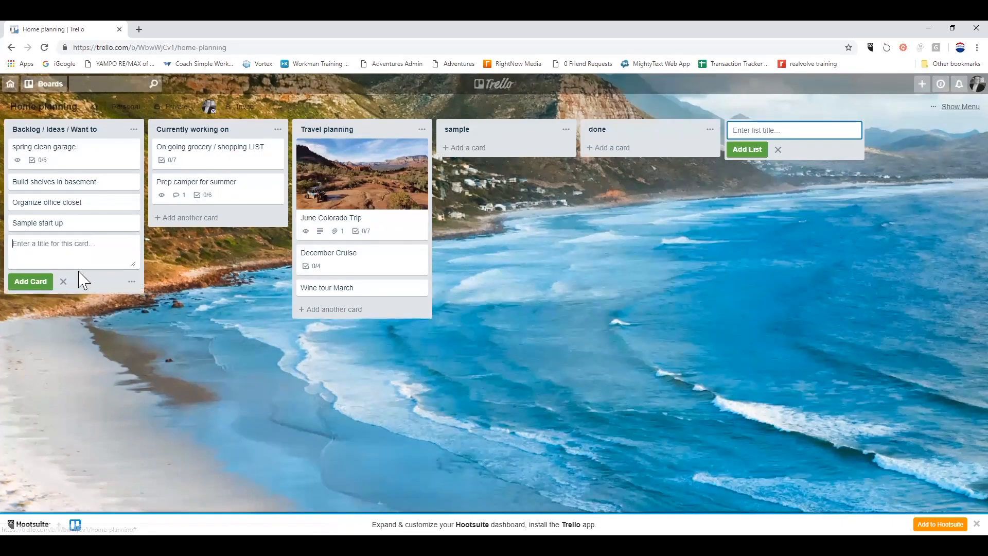
type("blog")
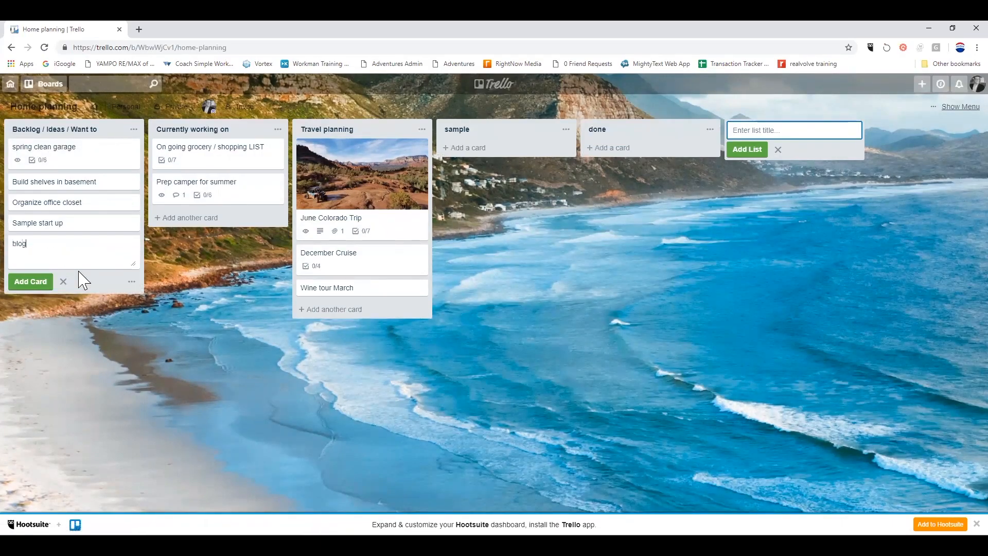
key("Return")
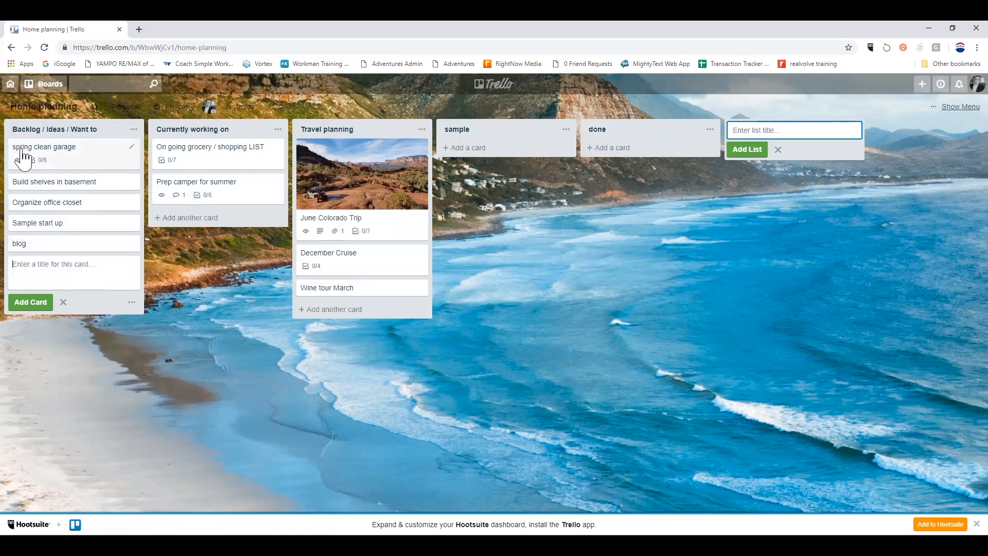
On spring clean garage, create checklist 'shopping' with items 'pick up more salt' and 'sample'.
left_click(52, 157)
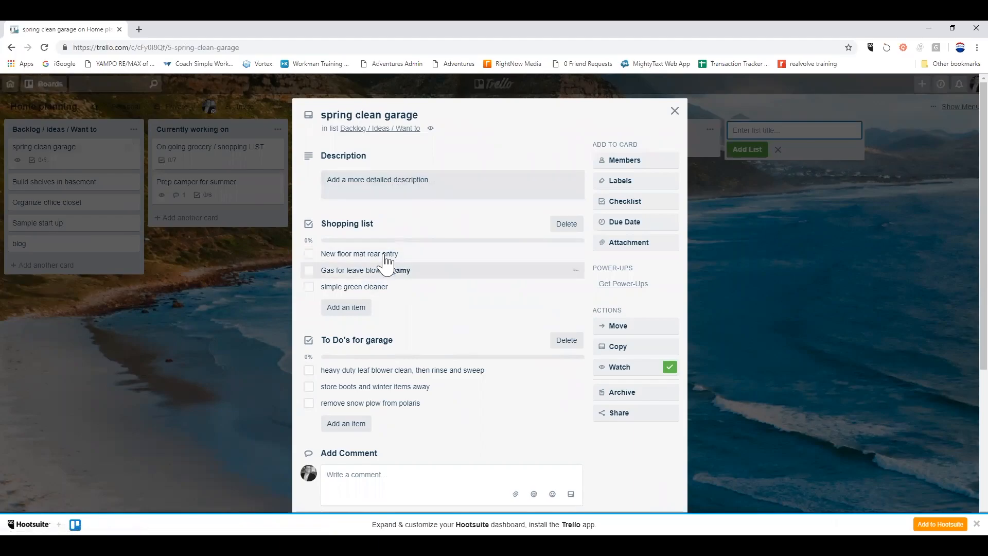
scroll(426, 253, "down", 1)
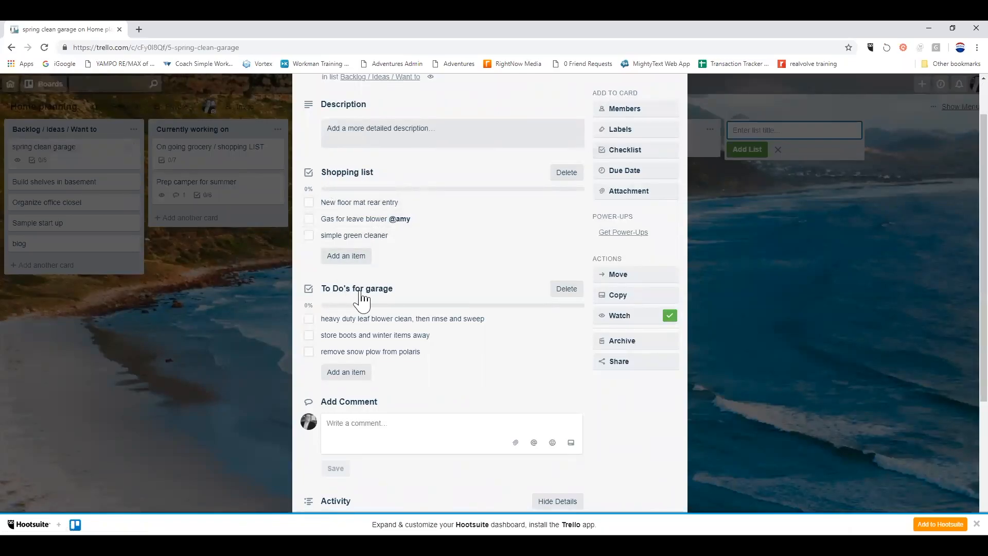
left_click(629, 154)
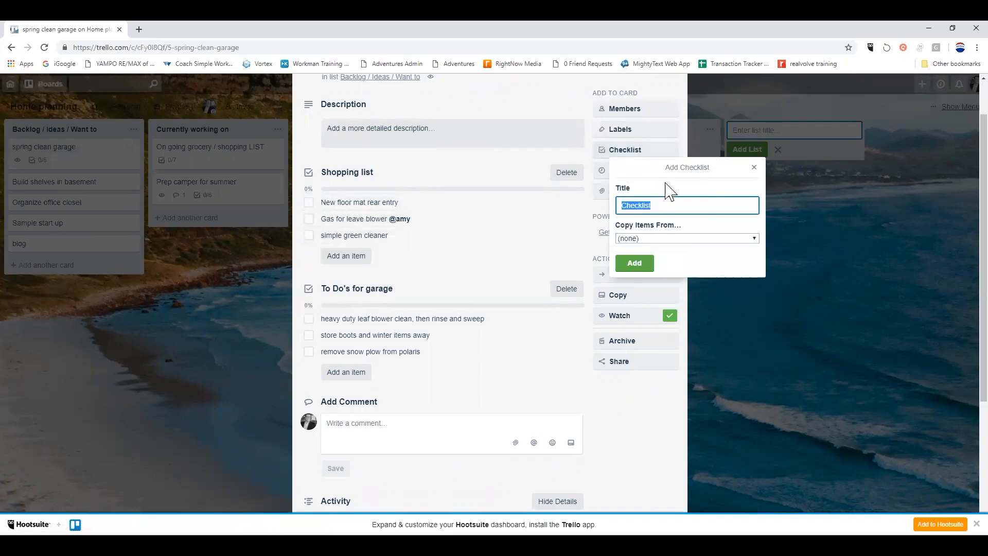
type("shopping")
key("Return")
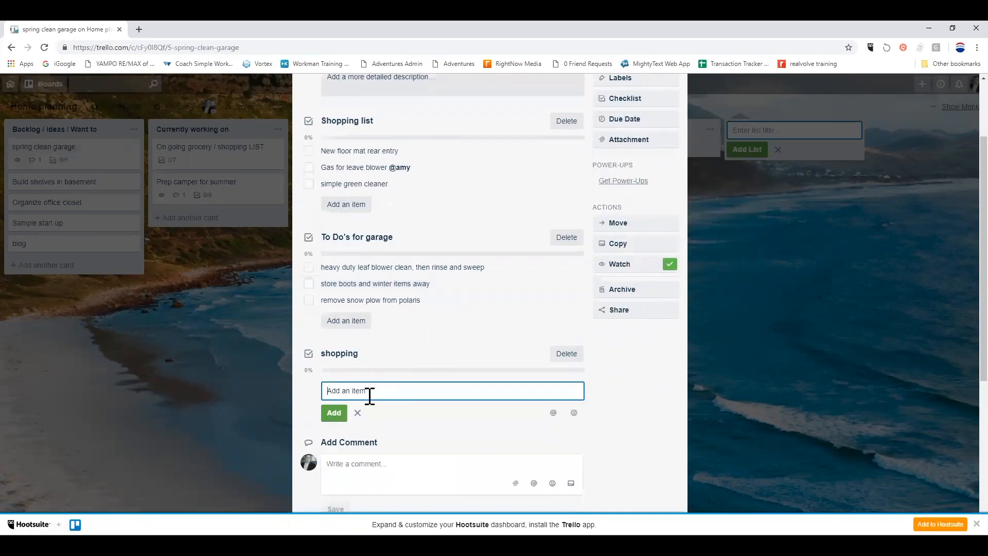
type("pick up more salt")
key("Return")
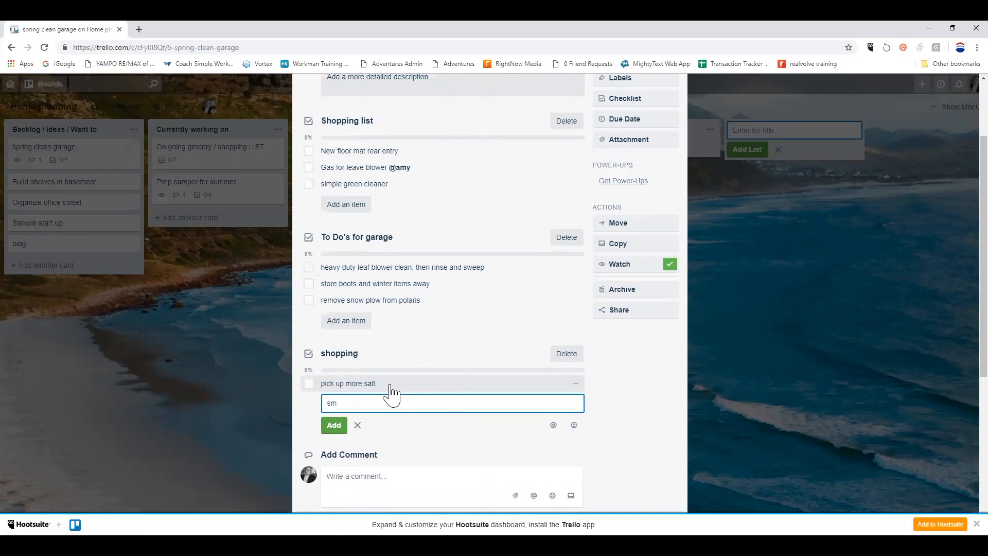
key("Return")
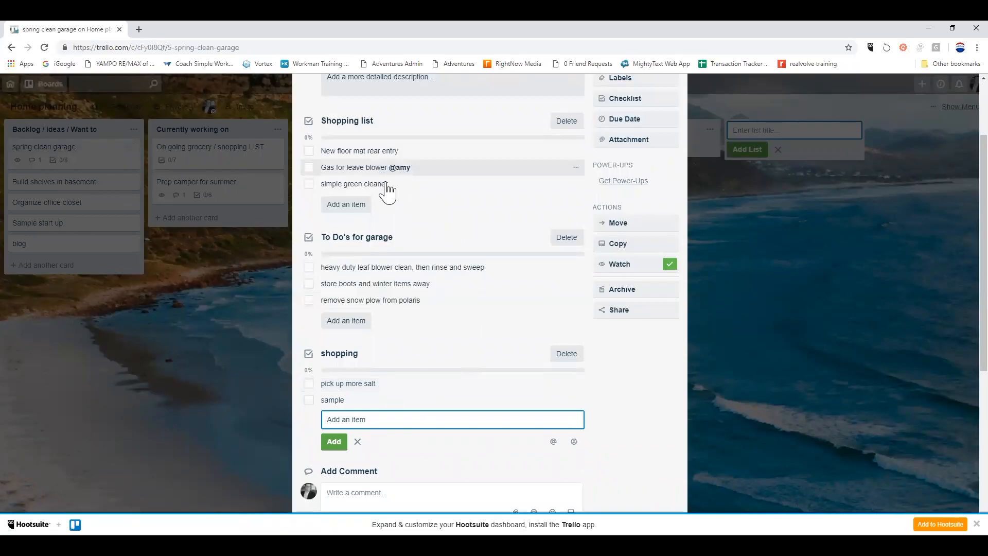
scroll(383, 226, "up", 1)
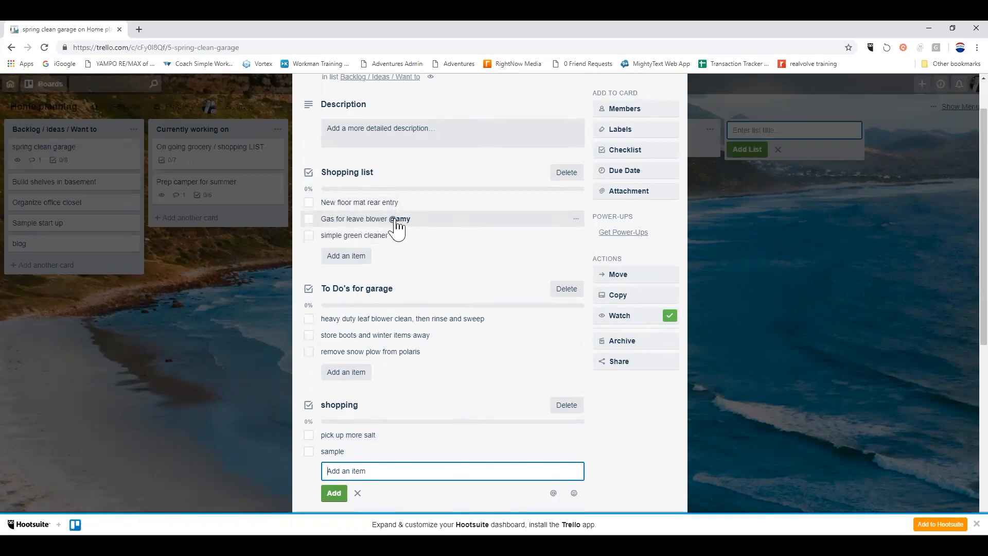
Re-save the 'Gas for leave blower' item so its member mention renders in bold.
left_click(415, 221)
left_click(429, 224)
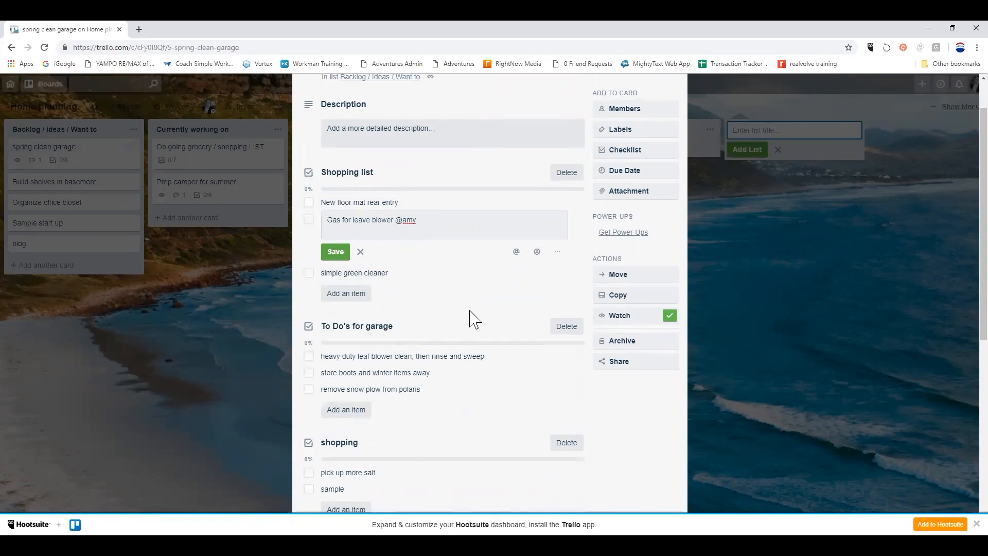
scroll(463, 319, "up", 1)
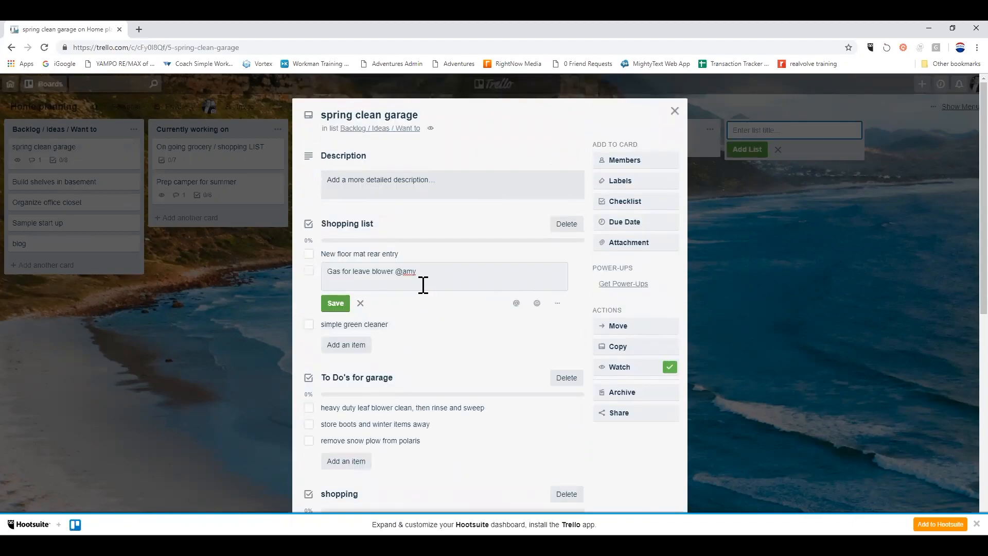
left_click(336, 303)
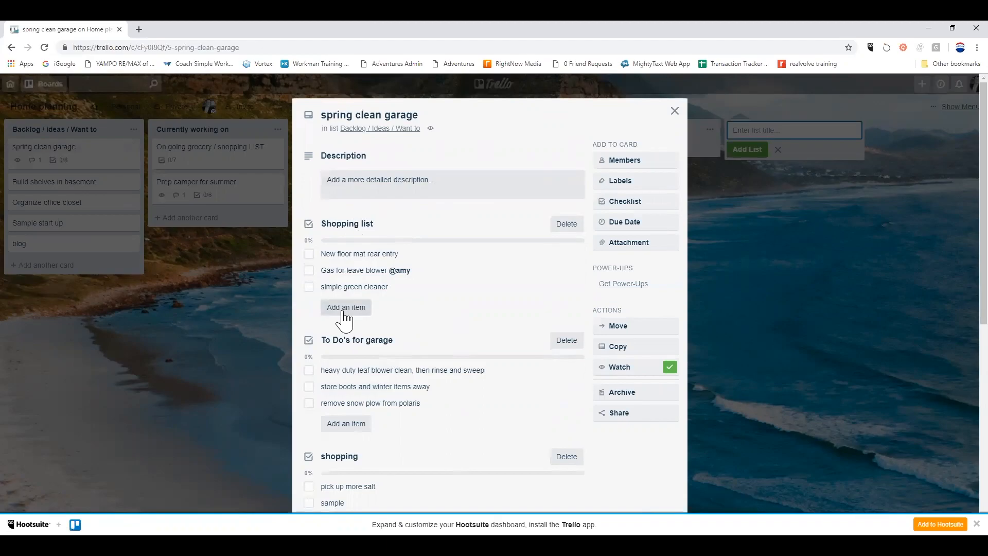
Begin adding a new item under the Shopping list checklist.
left_click(367, 307)
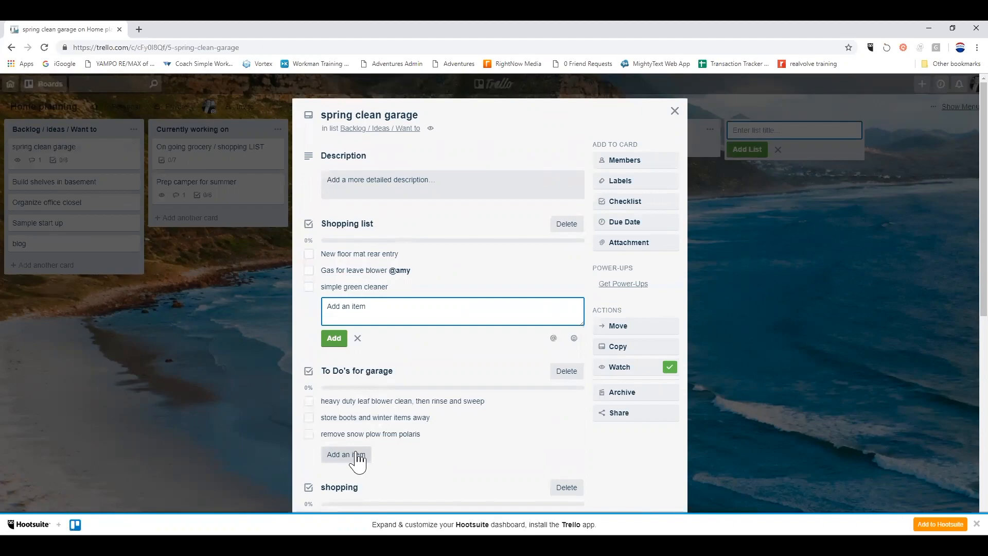
scroll(407, 450, "down", 1)
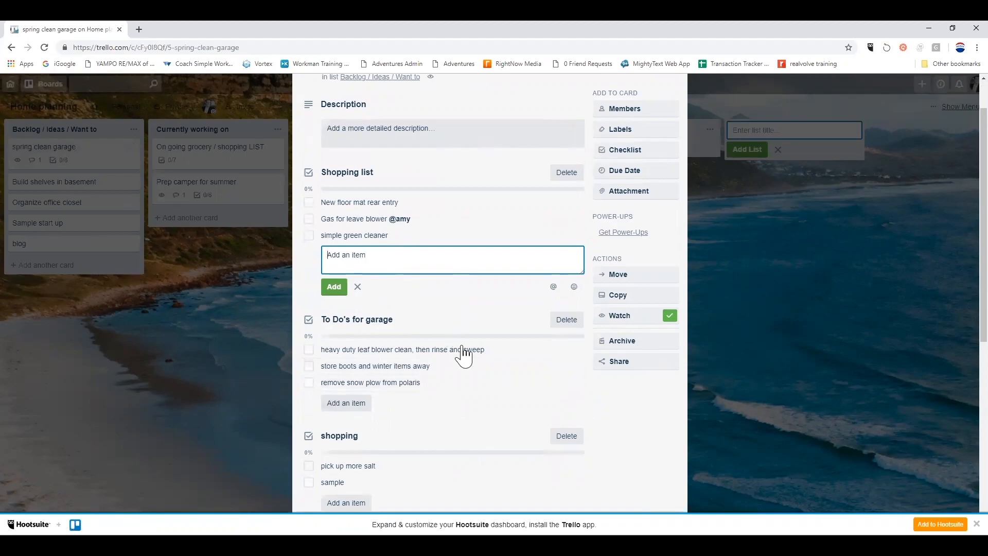
scroll(458, 355, "down", 1)
Check off 'New floor mat rear entry' and 'simple green cleaner' on the Shopping list.
left_click(309, 151)
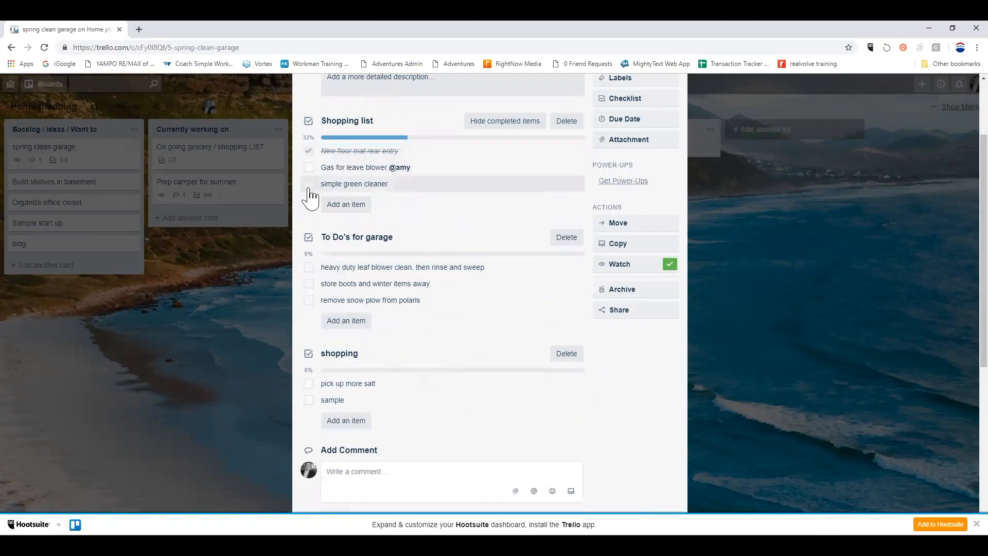
left_click(309, 185)
scroll(463, 294, "up", 1)
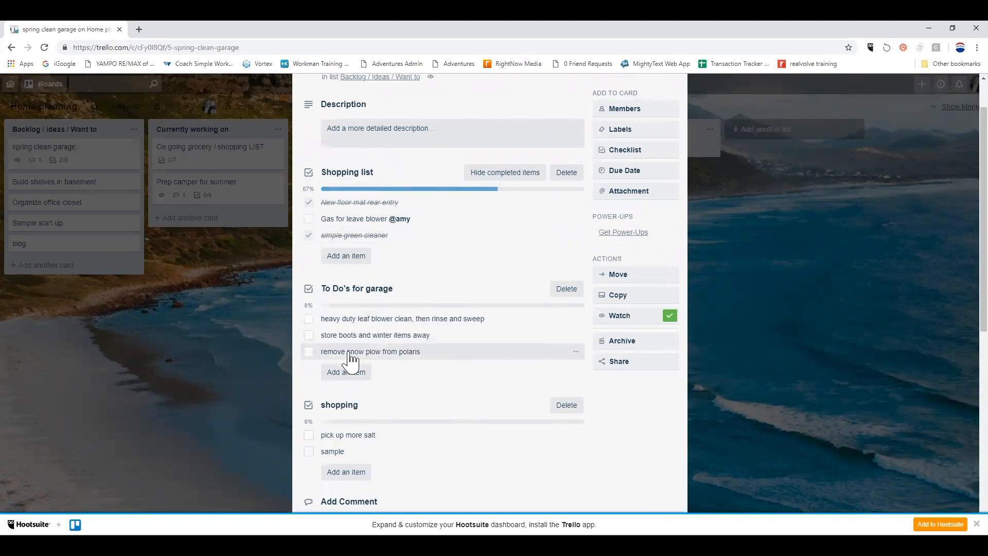
Reorder To Do's for garage: 'remove snow plow from polaris' first, 'store boots and winter items away' second.
left_click_drag(380, 357, 382, 324)
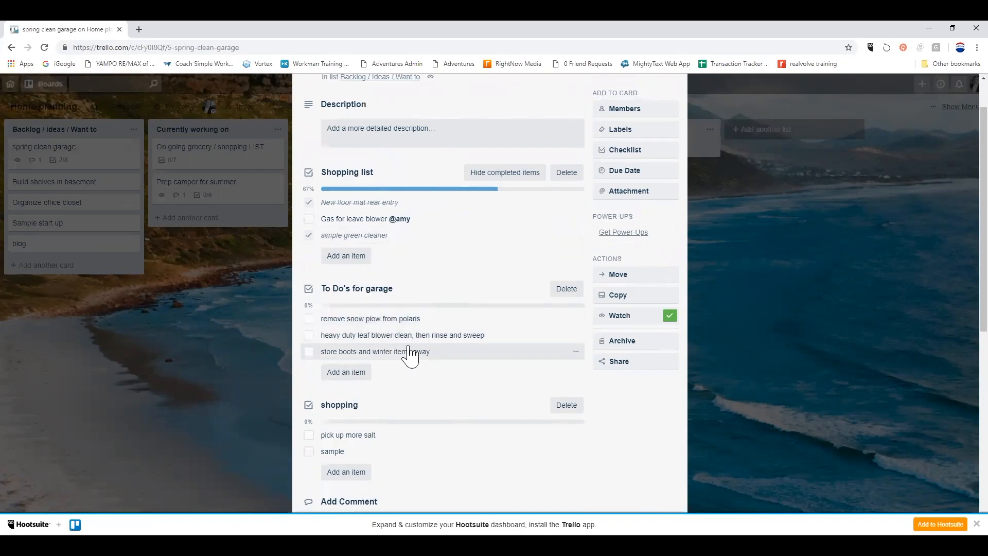
left_click_drag(390, 342, 390, 331)
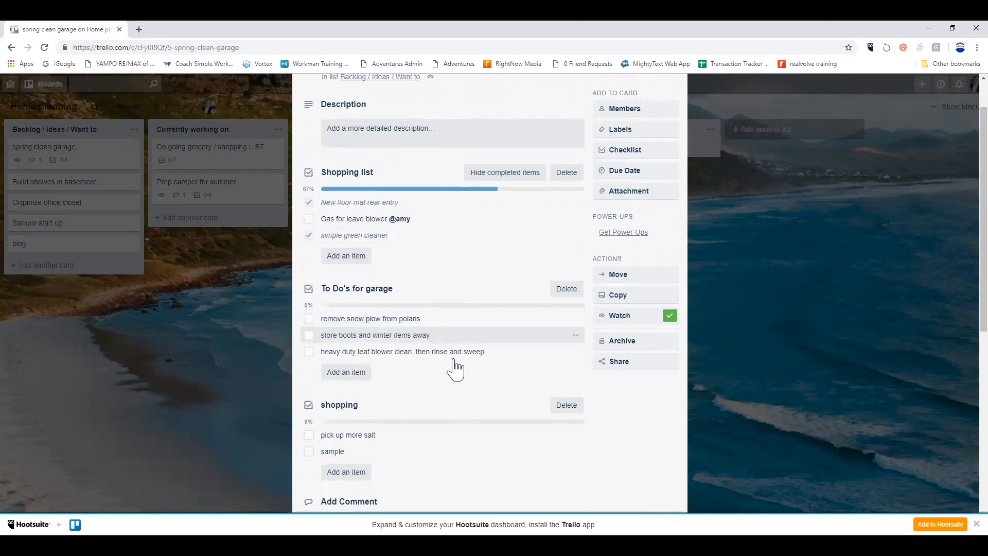
scroll(477, 352, "up", 1)
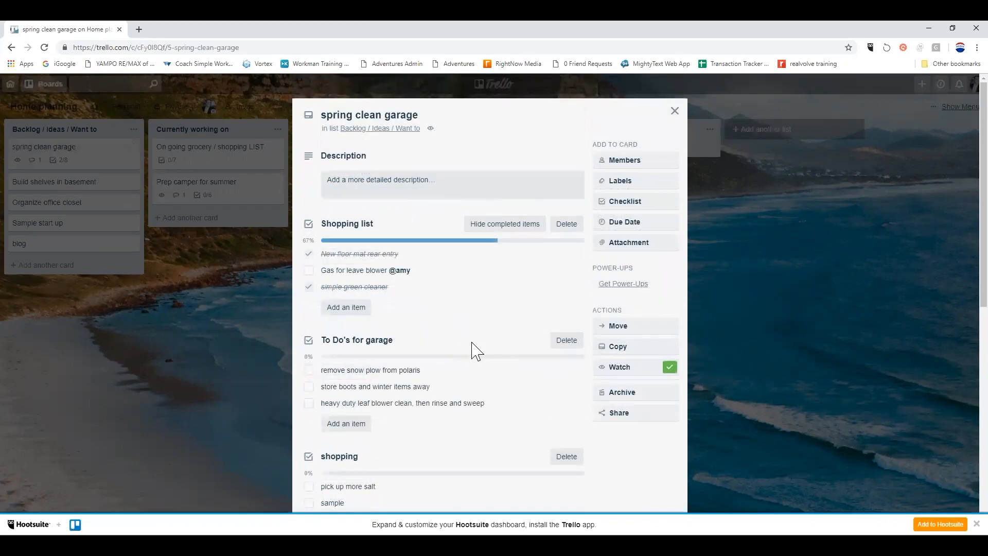
Rename the green and yellow labels to two people's first names.
left_click(627, 187)
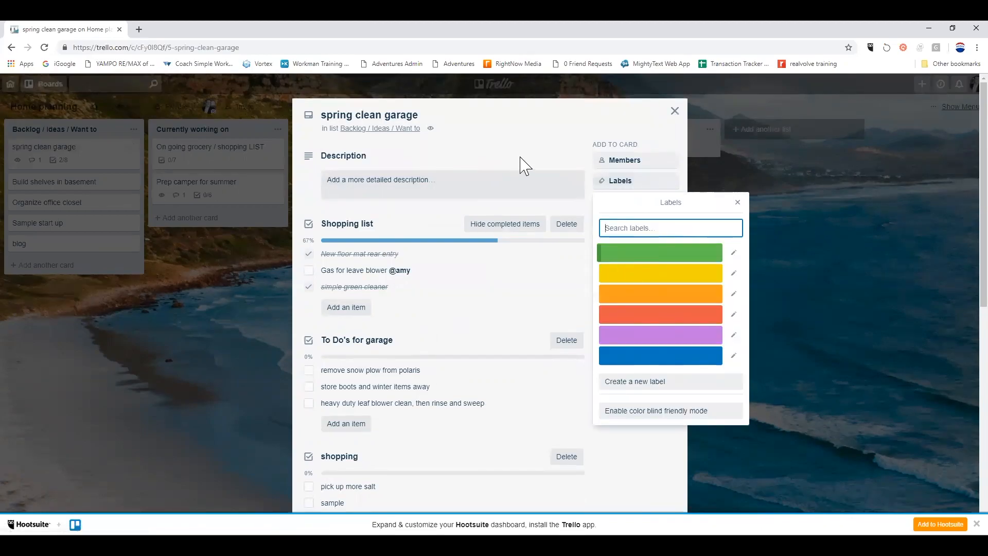
left_click(636, 262)
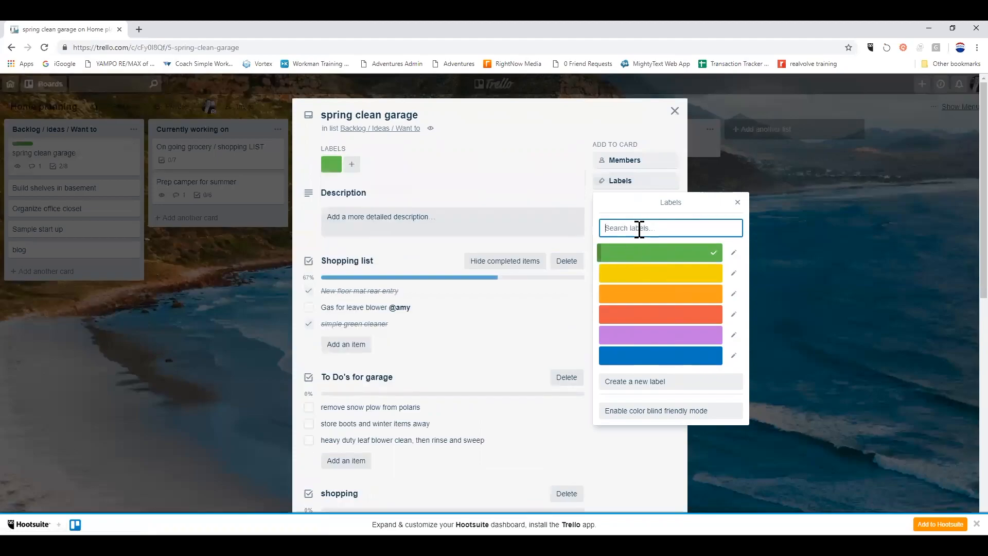
left_click(733, 253)
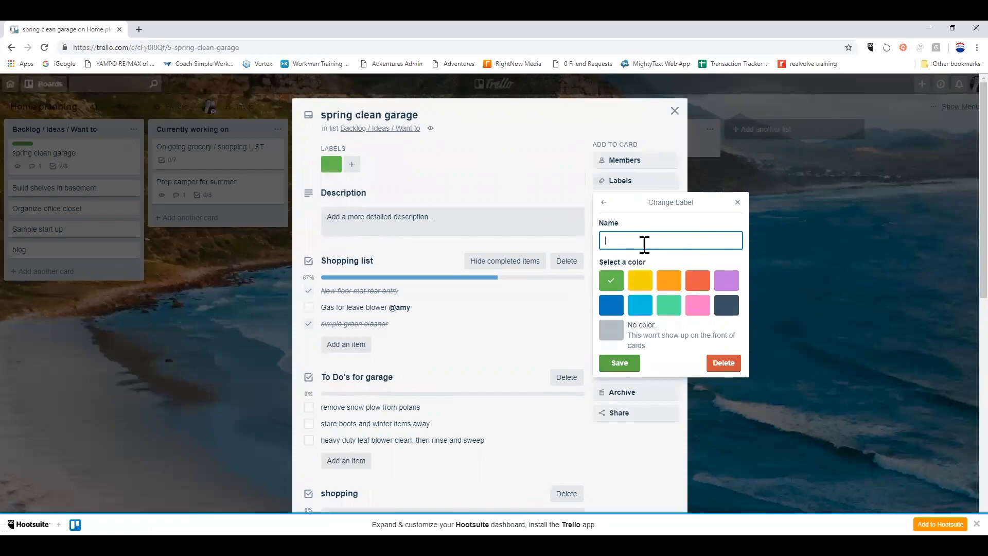
key("Return")
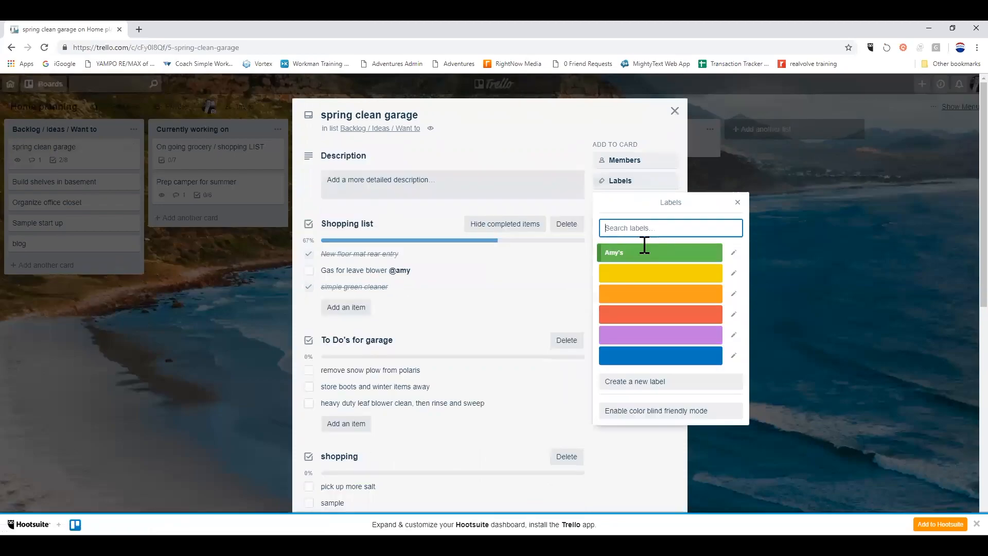
left_click(734, 274)
type("Mar")
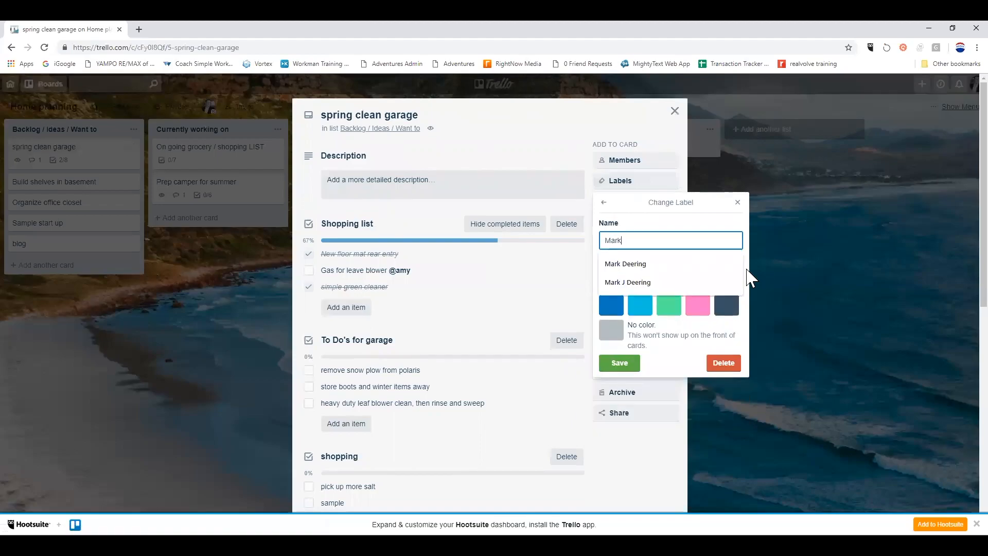
type("k")
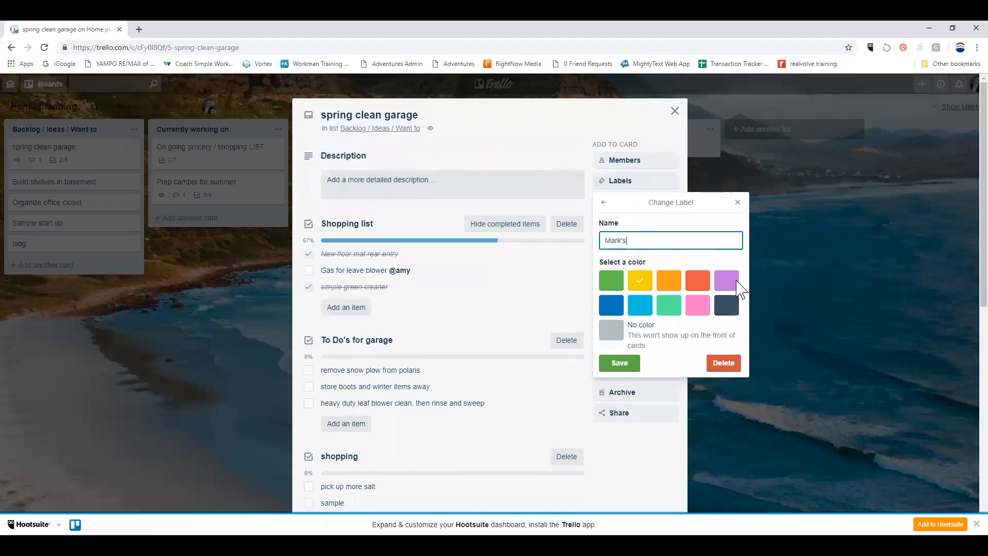
left_click(611, 369)
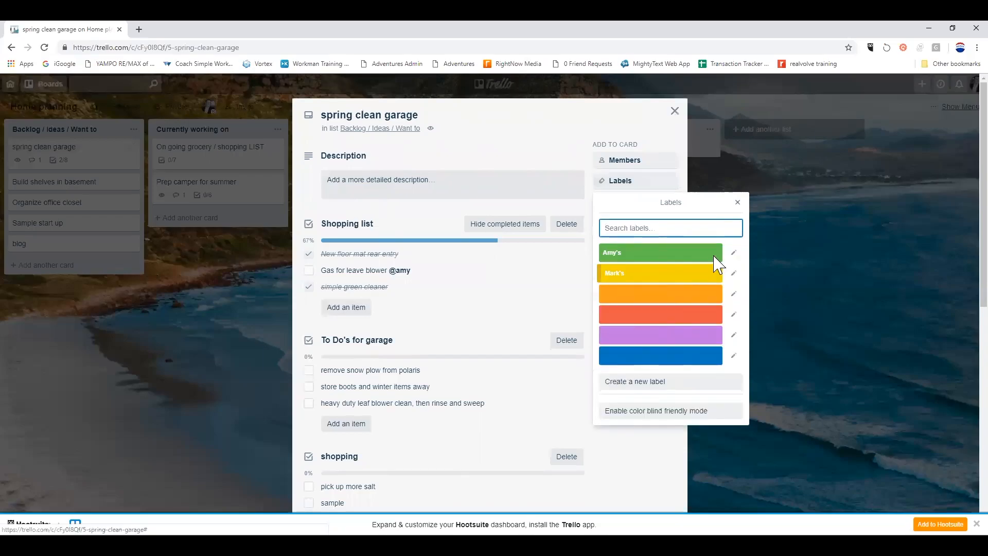
Apply both renamed labels to the spring clean garage card and close it.
left_click(680, 252)
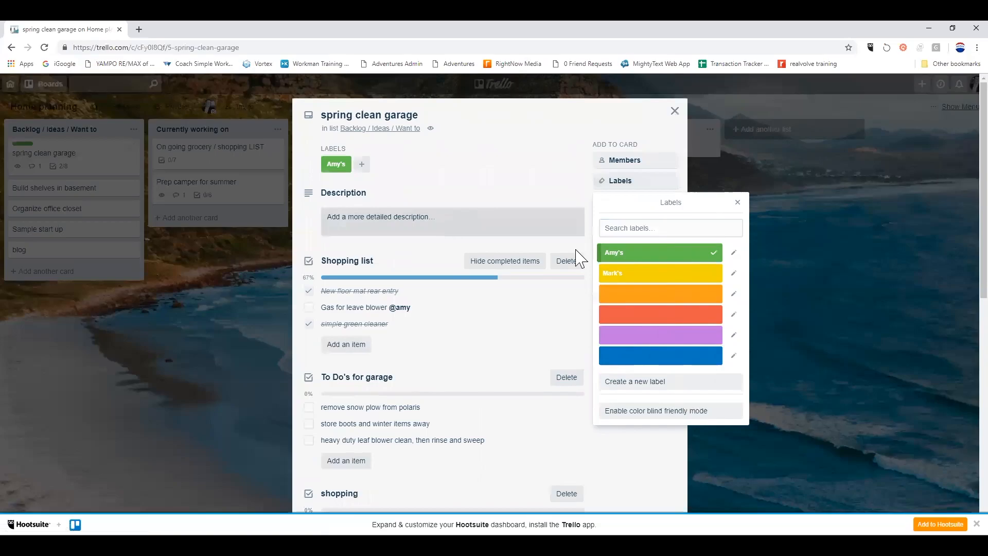
left_click(675, 273)
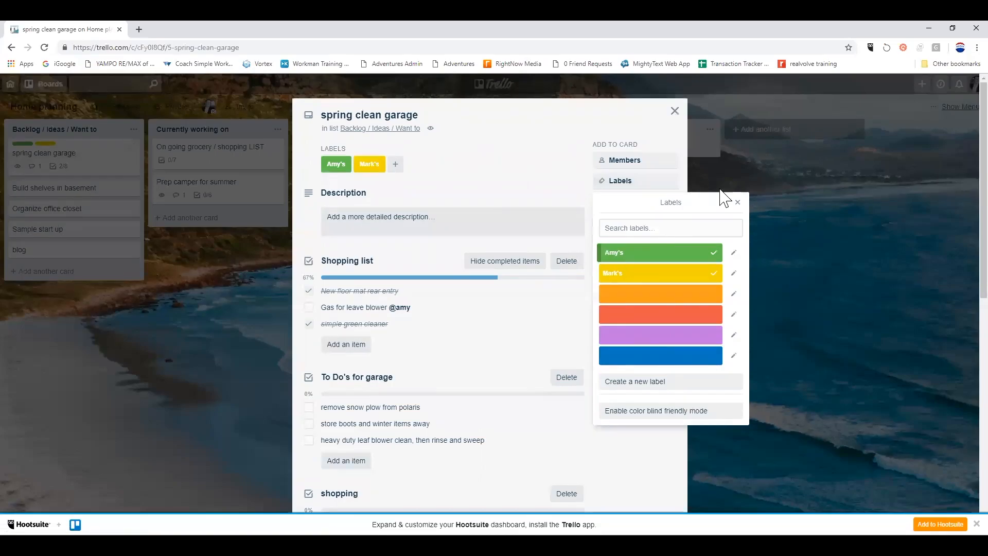
left_click(675, 112)
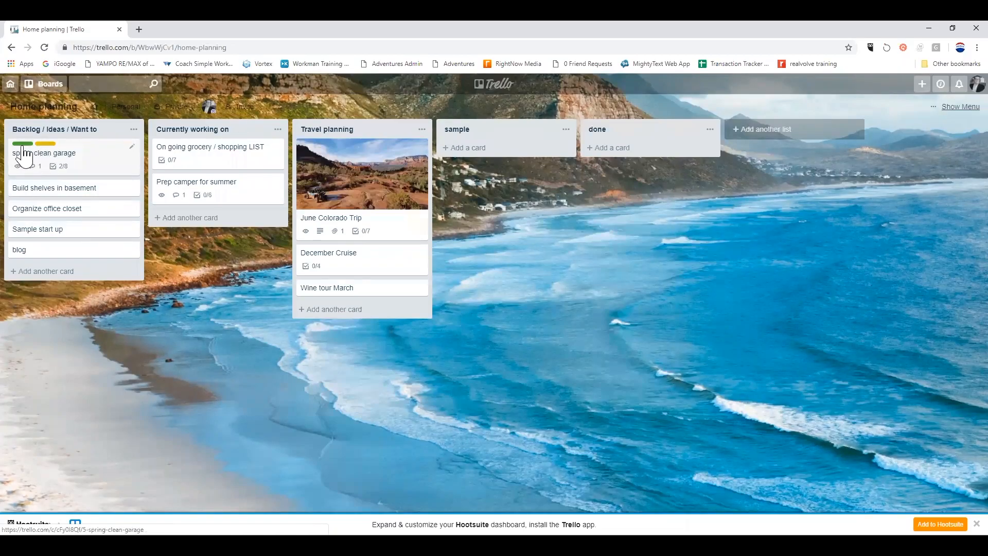
Remove the yellow label from spring clean garage and move it to the top of Currently working on.
left_click(58, 153)
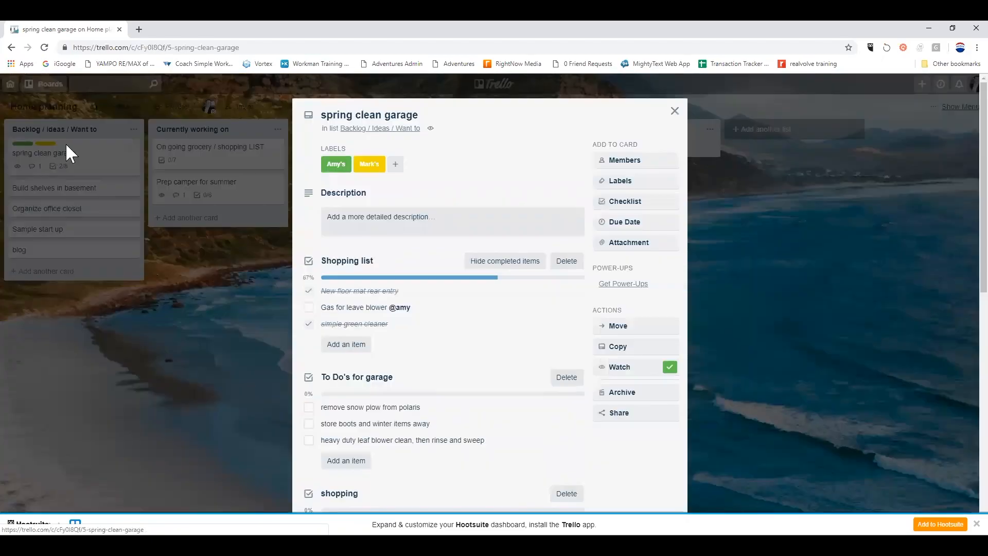
left_click(371, 164)
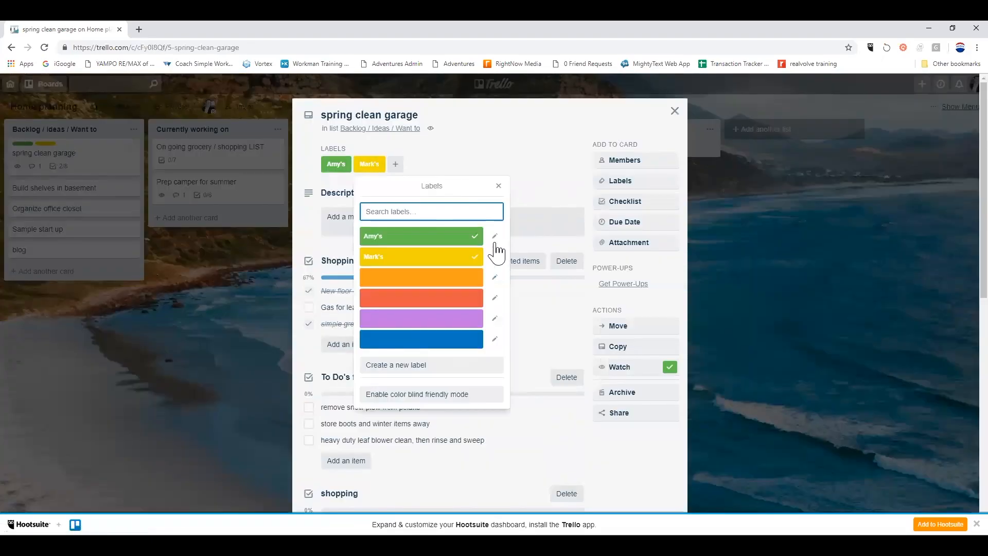
left_click(478, 261)
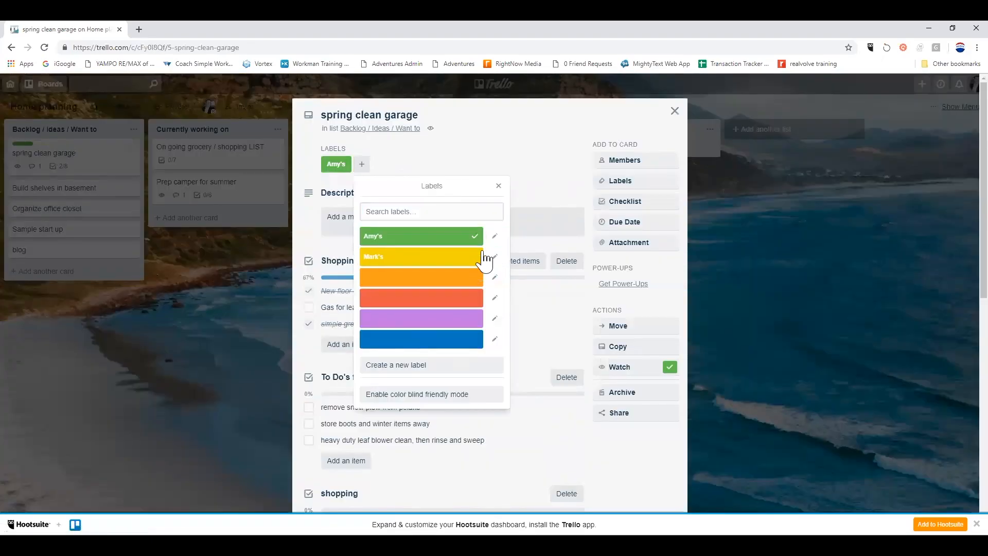
left_click(675, 111)
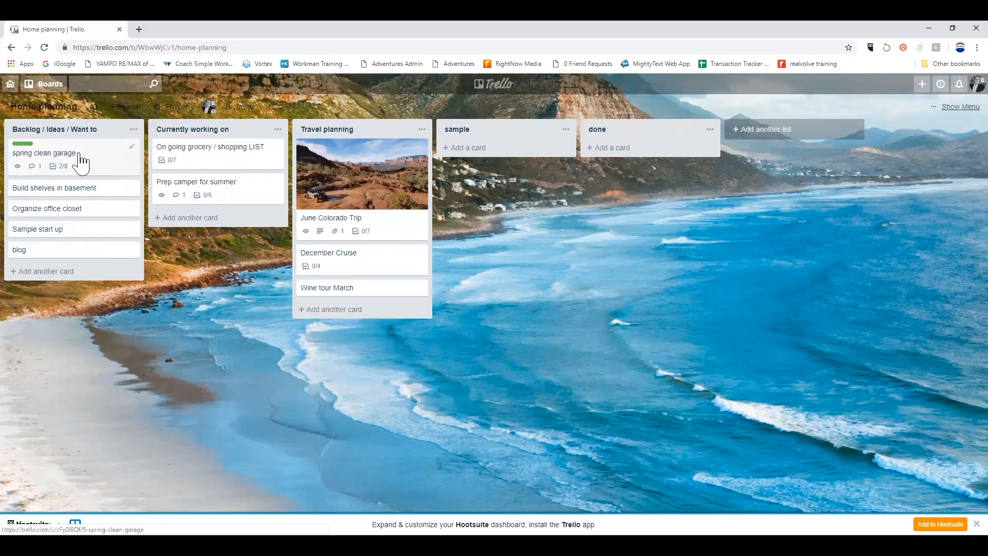
left_click_drag(81, 161, 228, 148)
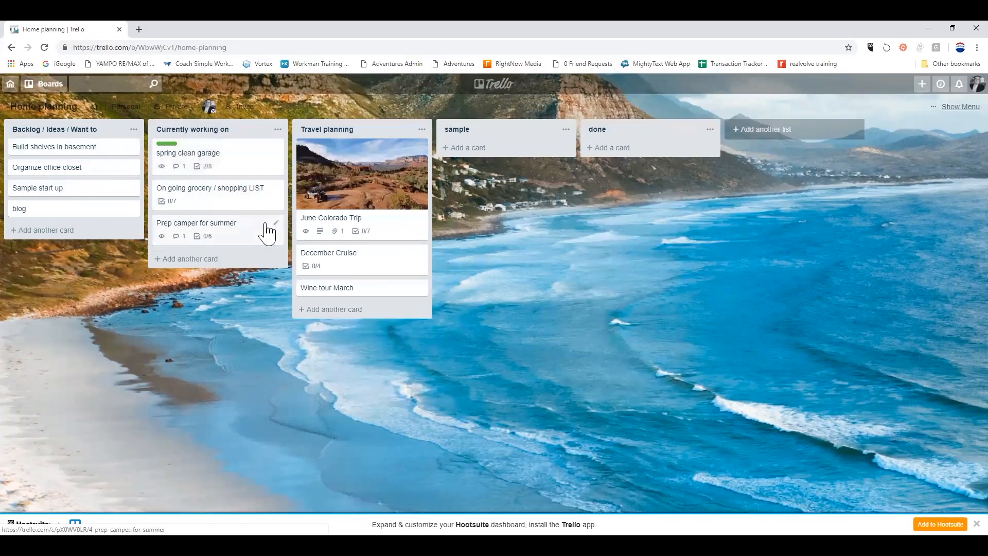
Set the spring clean garage card's due date to Mar 23 at 12:00 PM.
left_click(236, 166)
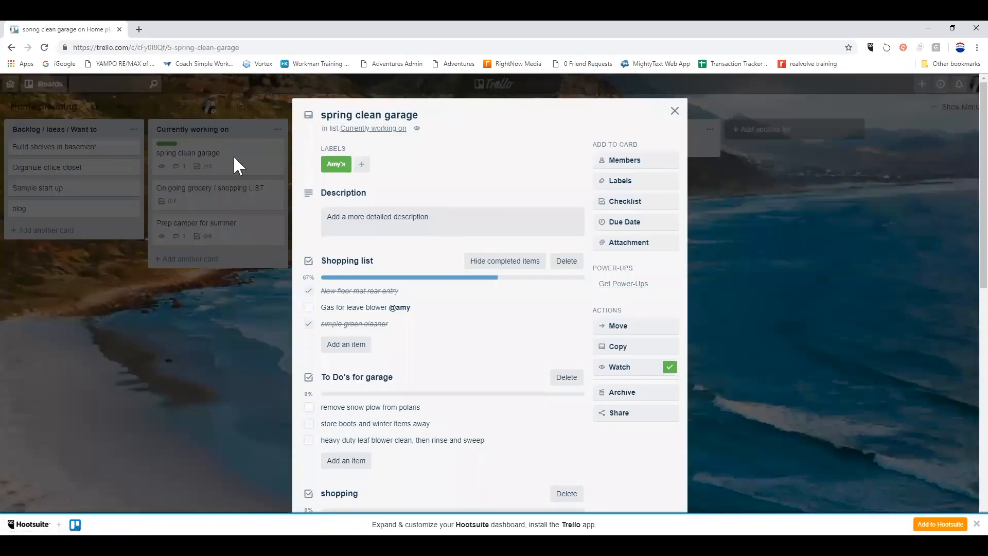
left_click(624, 226)
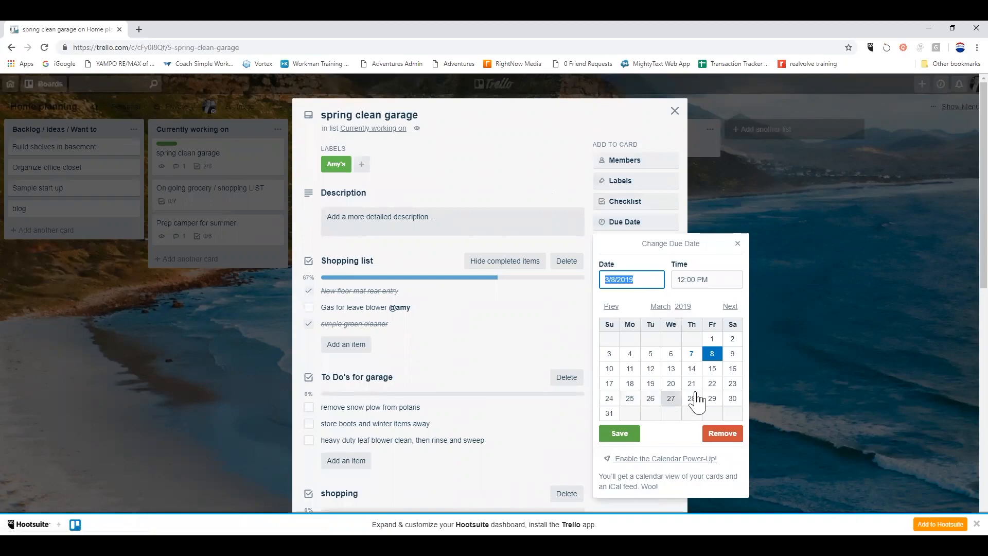
left_click(735, 387)
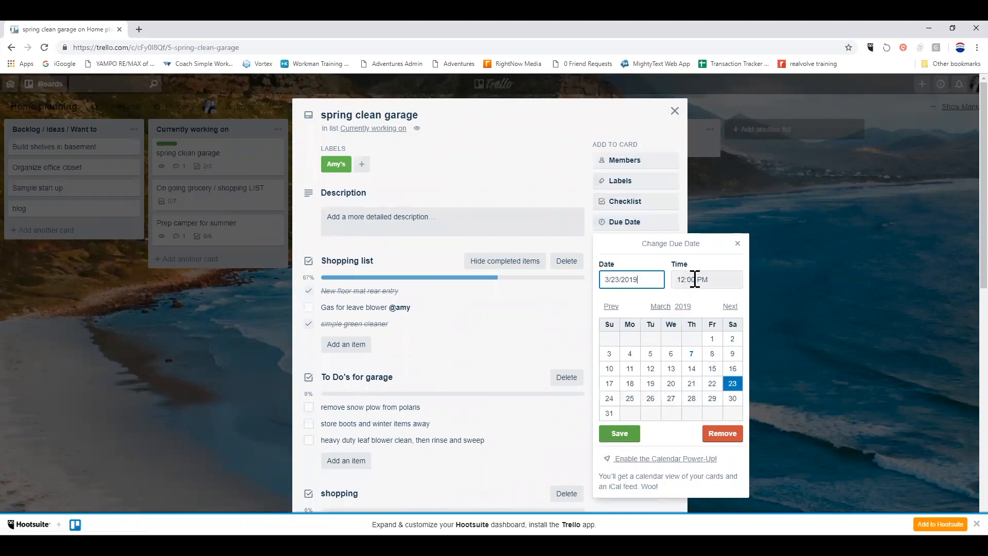
left_click(619, 433)
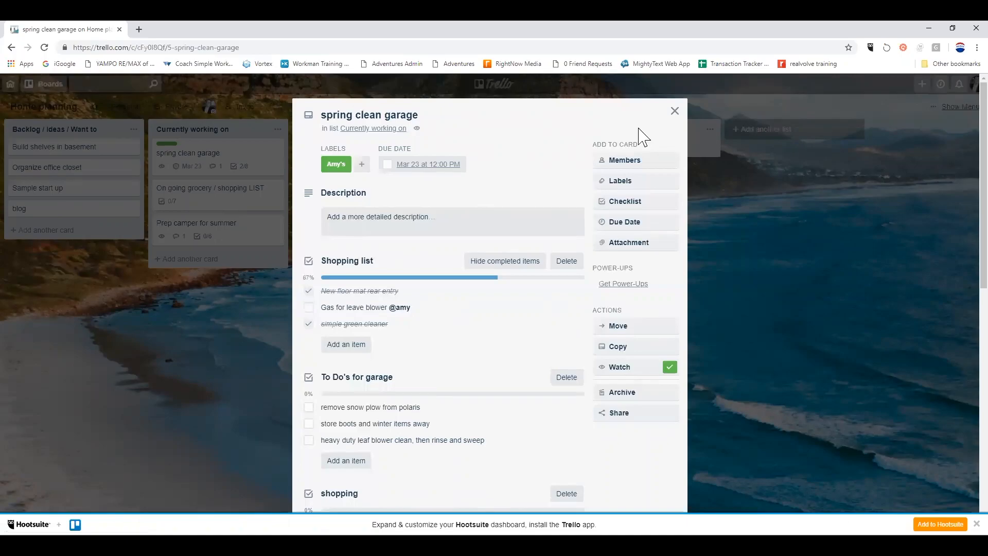
left_click(675, 110)
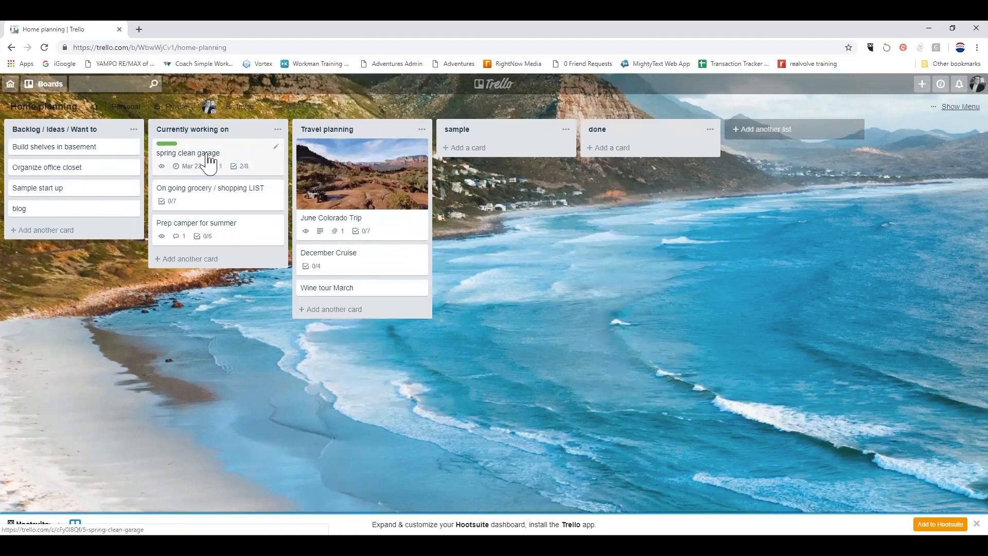
left_click(208, 163)
scroll(453, 323, "down", 1)
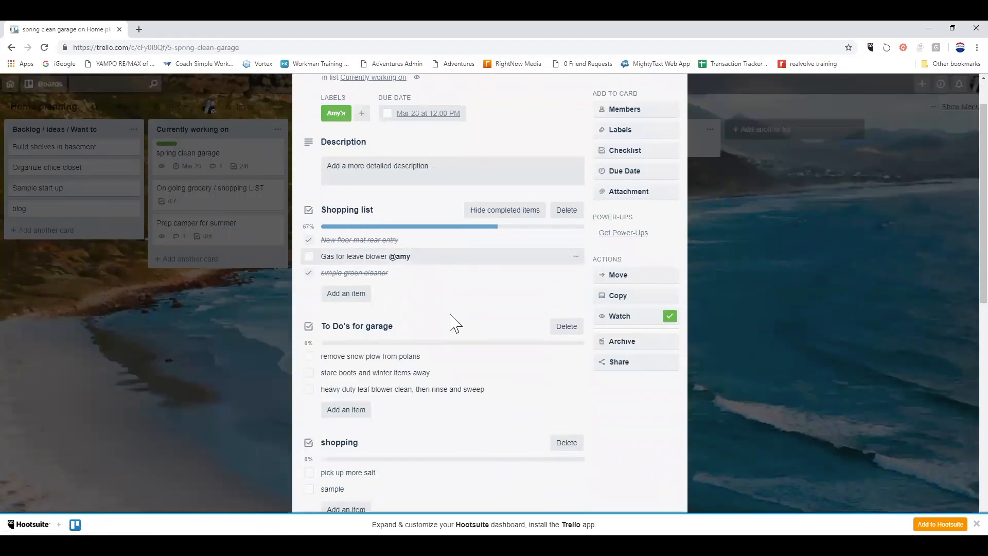
scroll(453, 323, "down", 4)
left_click(411, 352)
type("@amy didn't see the")
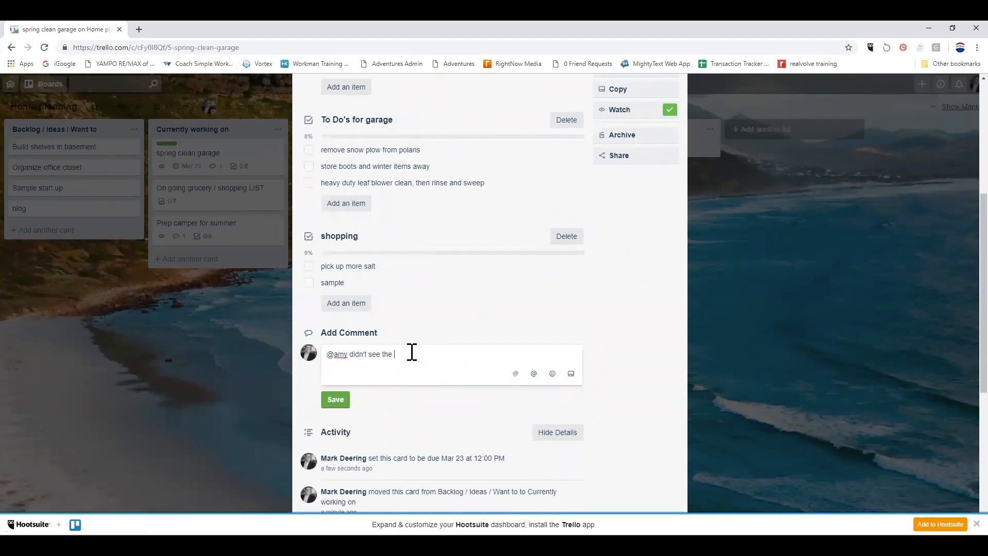
type("store")
key("Return")
Scroll through the card's Activity to review the posted comments.
scroll(468, 397, "down", 3)
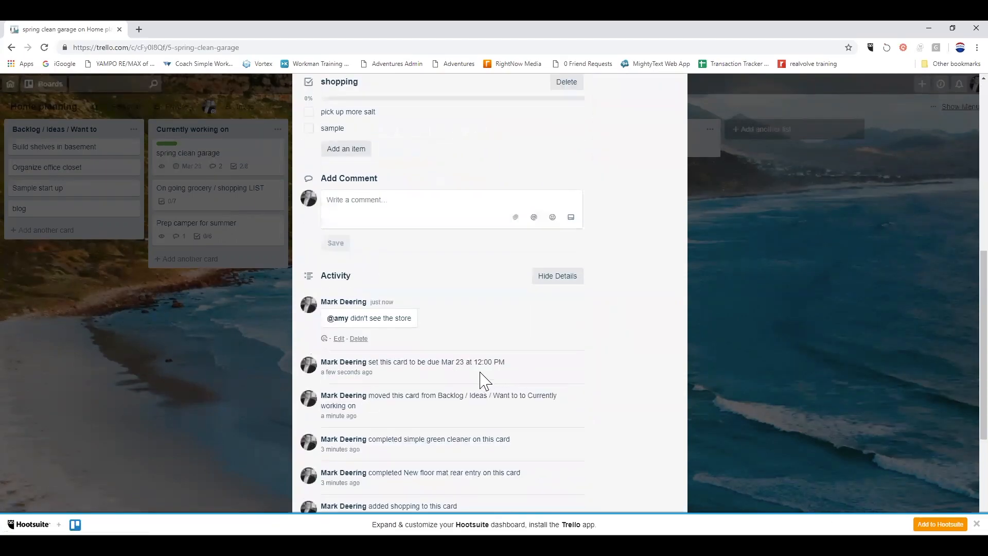
scroll(423, 366, "down", 3)
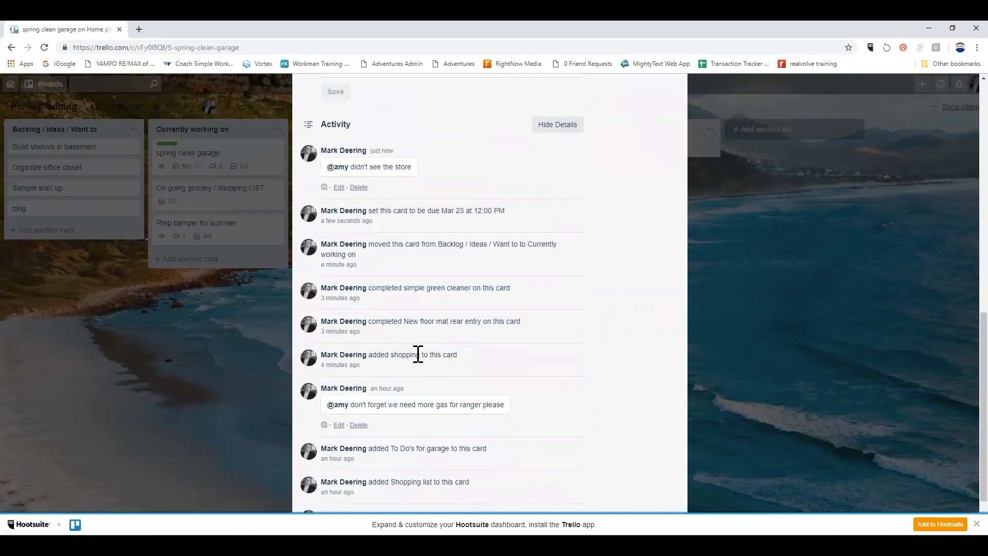
scroll(418, 355, "up", 2)
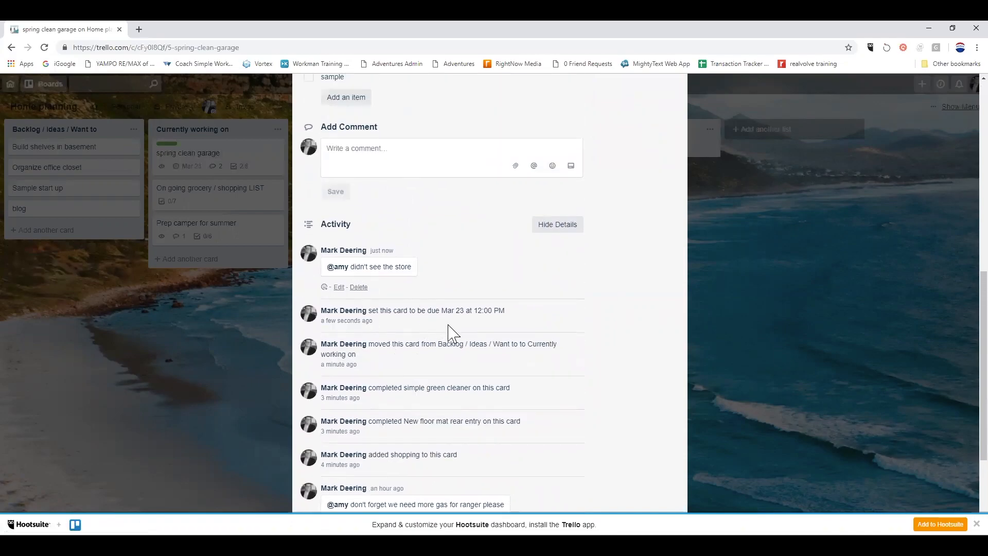
scroll(463, 314, "up", 9)
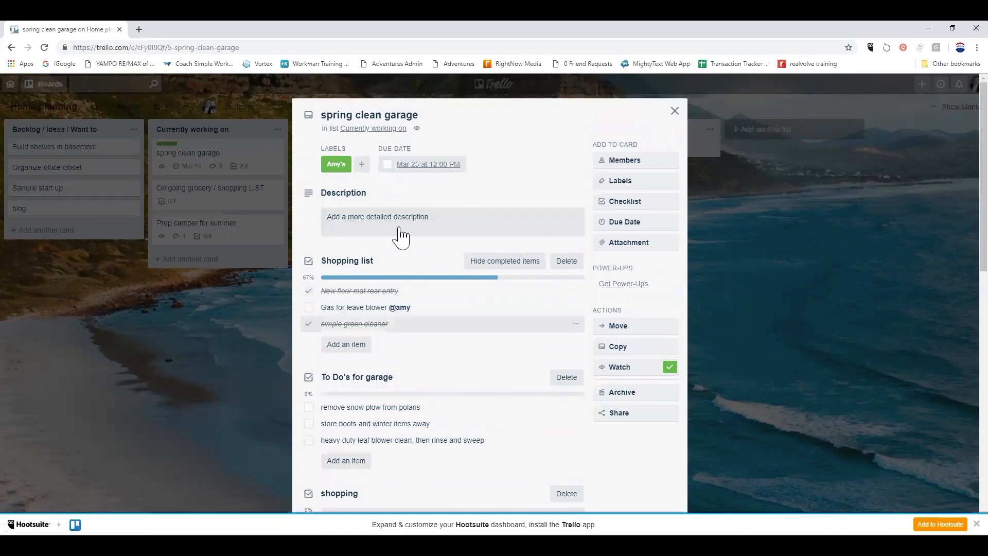
scroll(441, 374, "down", 3)
scroll(441, 375, "up", 3)
Open the June Colorado Trip card and follow its koa.com campground link in the description.
left_click(675, 111)
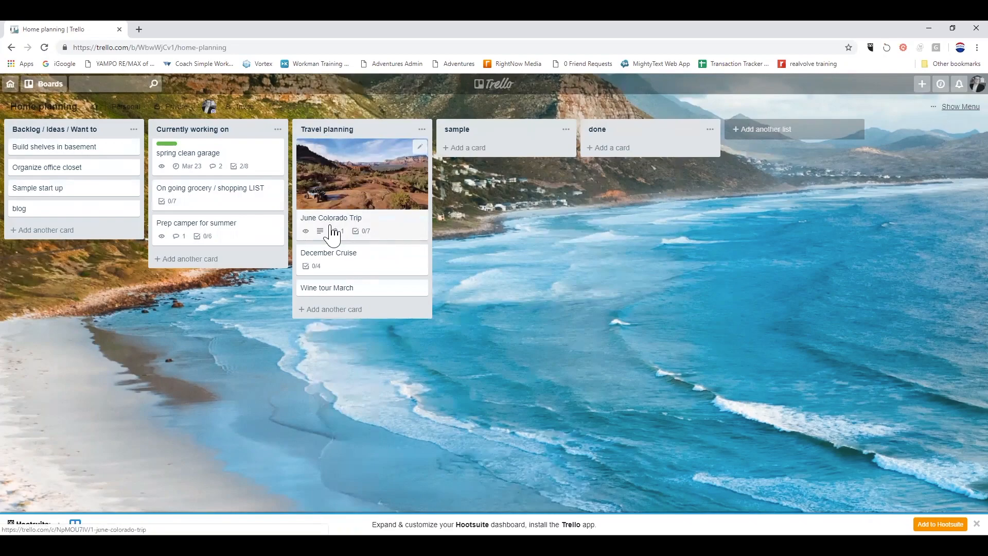
left_click(360, 198)
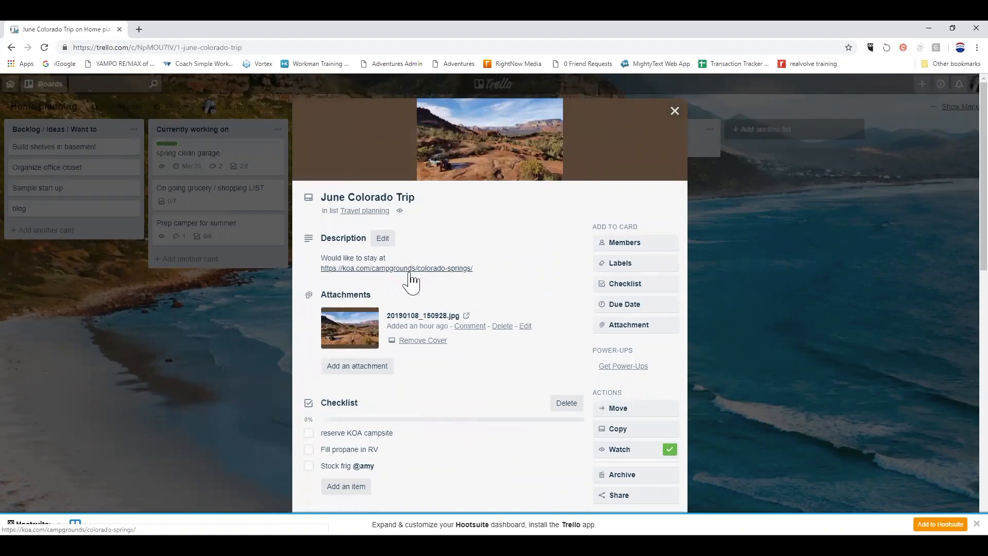
left_click(374, 270)
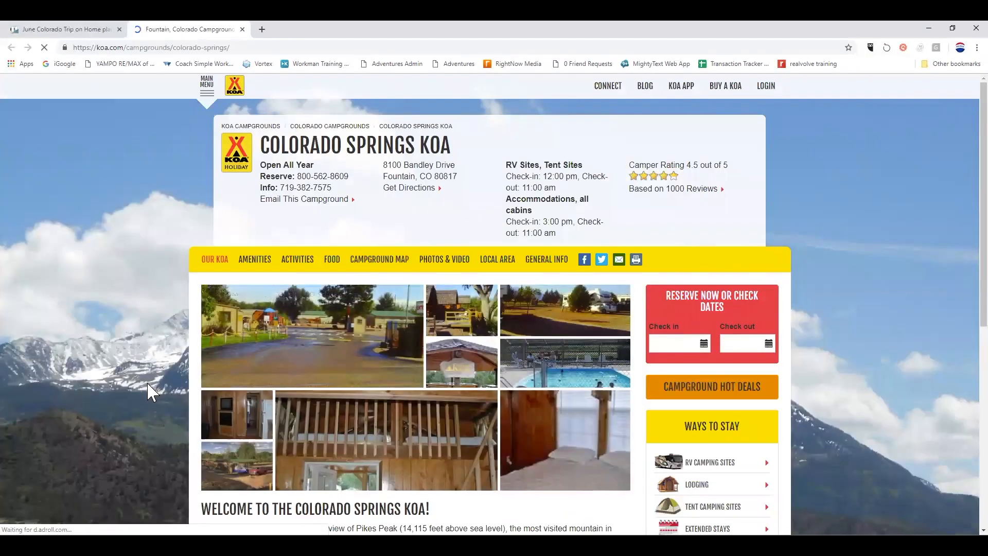
Browse the Colorado Springs KOA page, then close its tab to return to Trello.
scroll(152, 392, "down", 1)
scroll(148, 385, "down", 5)
scroll(149, 384, "up", 6)
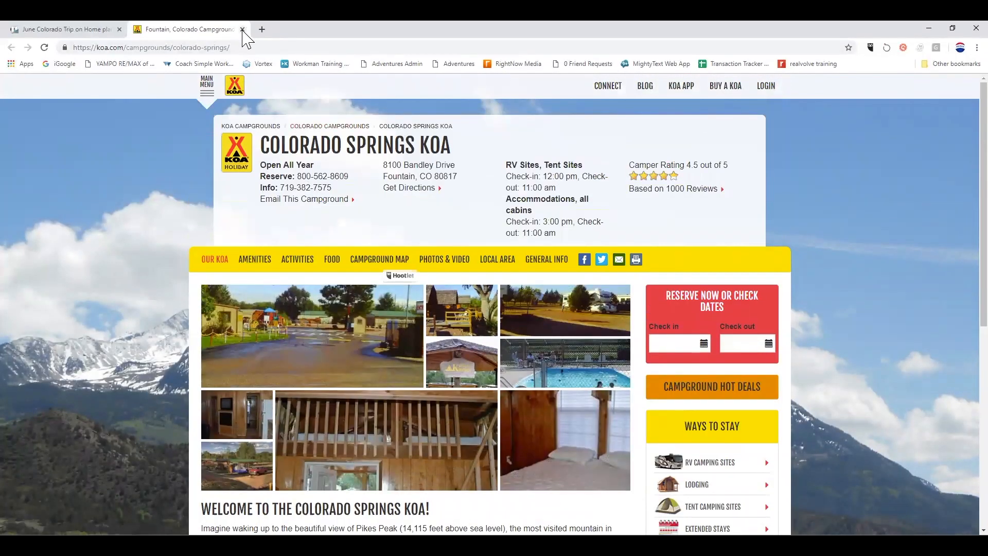
left_click(243, 29)
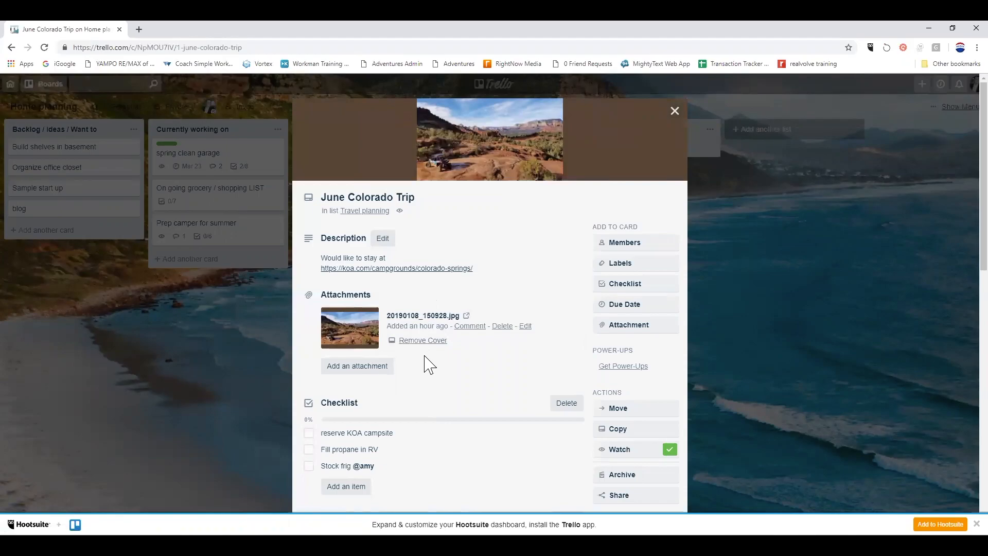
Tick 'shelled peanuts' and 'items for smores' on the June Colorado Trip grocery list.
left_click(675, 111)
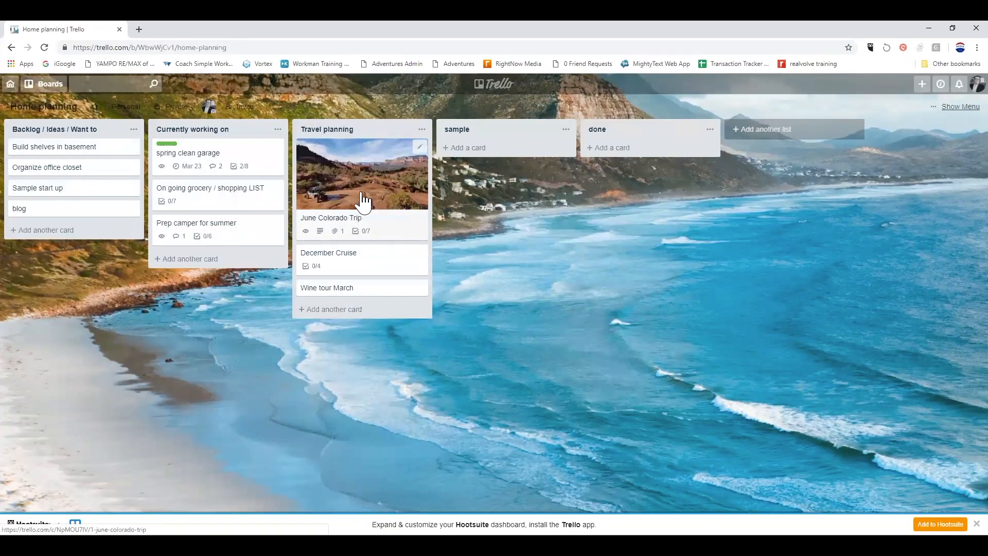
left_click(384, 229)
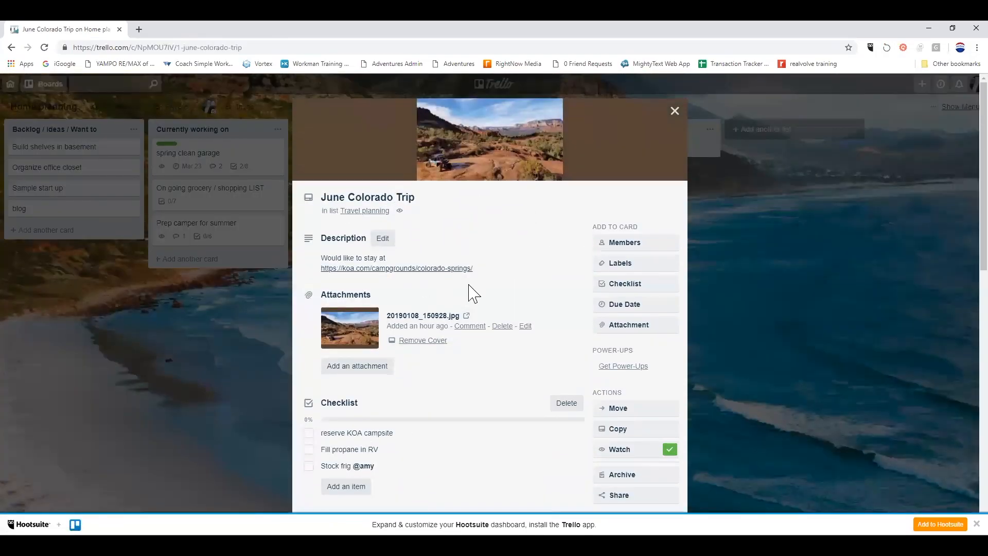
scroll(411, 308, "down", 2)
scroll(443, 303, "down", 1)
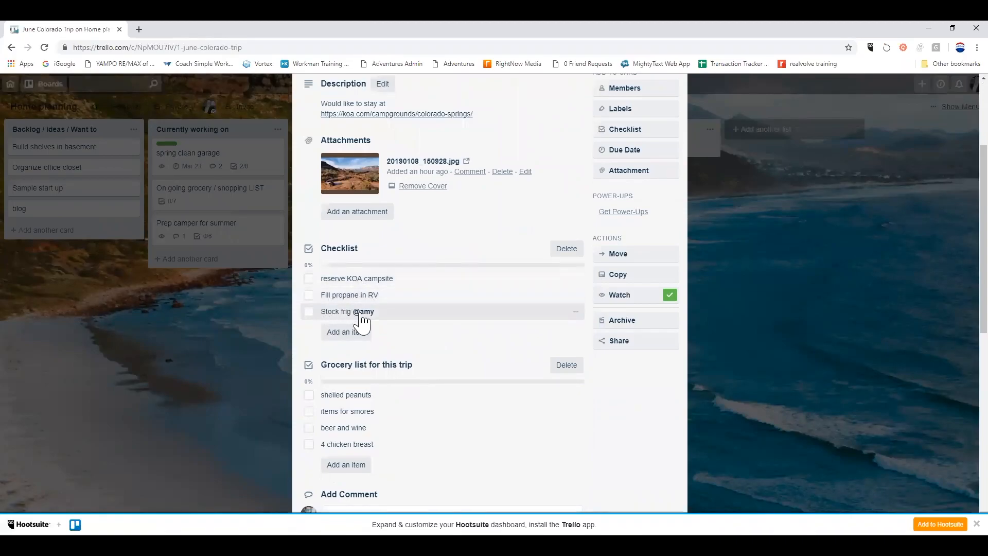
scroll(403, 325, "down", 2)
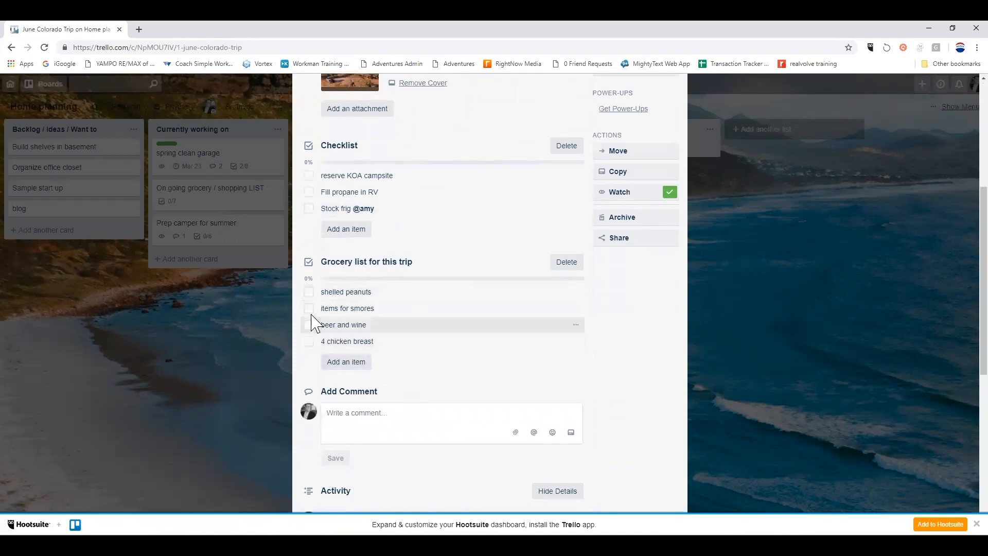
left_click(309, 292)
left_click(309, 308)
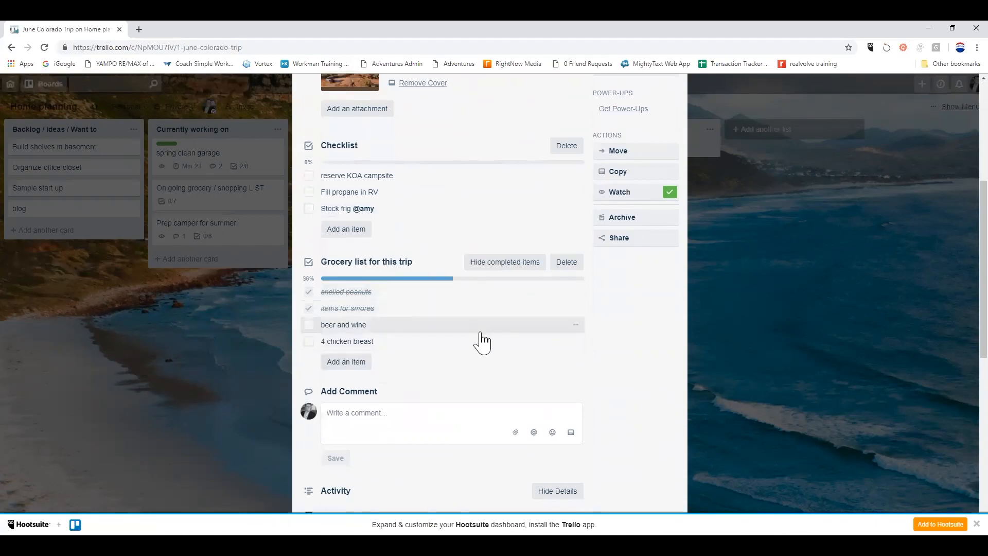
key("Escape")
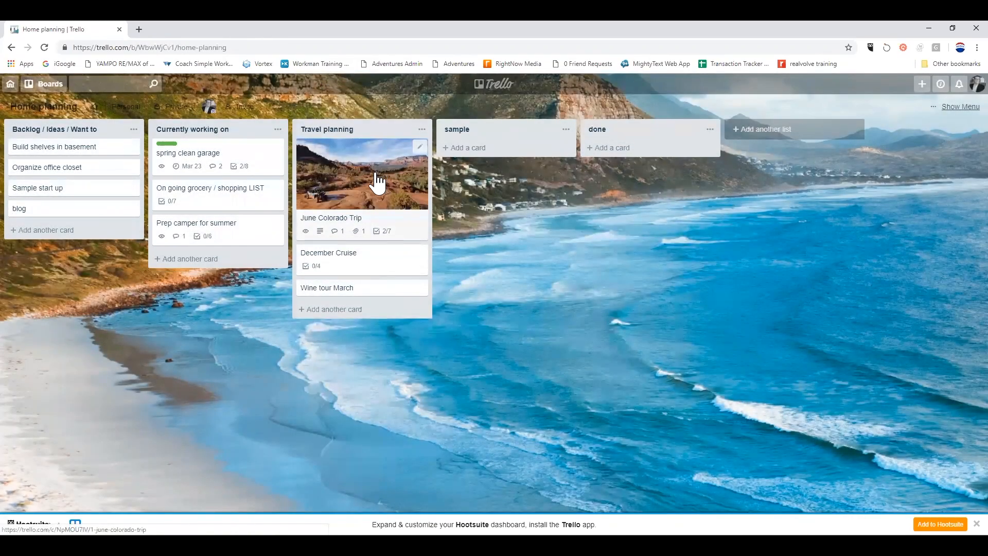
Archive June Colorado Trip from Travel planning via quick edit, then open the December Cruise card.
left_click(420, 150)
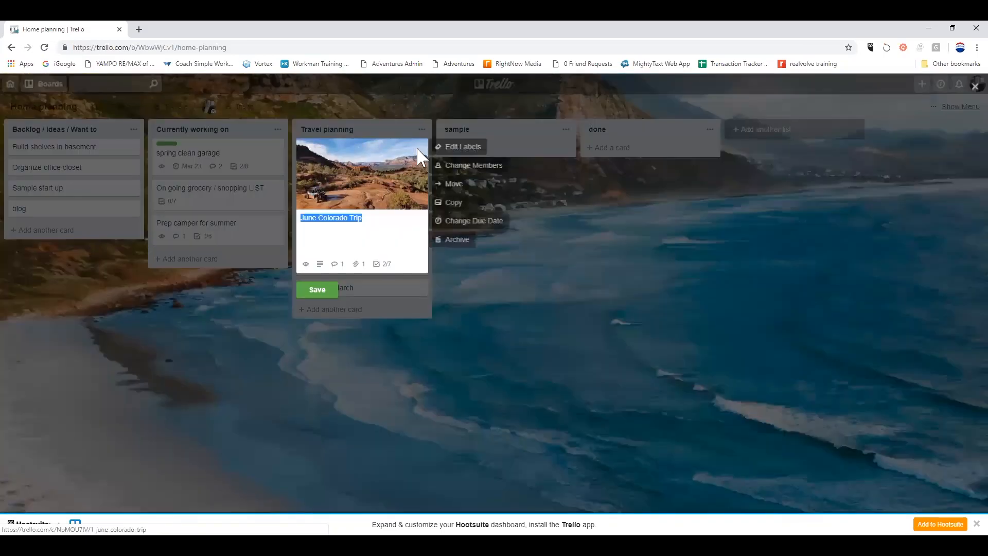
left_click(469, 241)
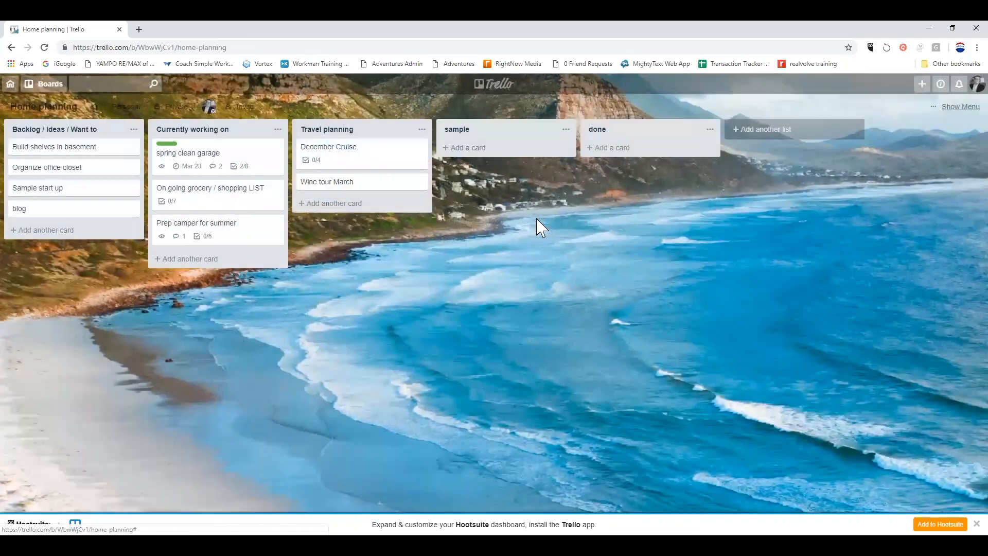
left_click(364, 156)
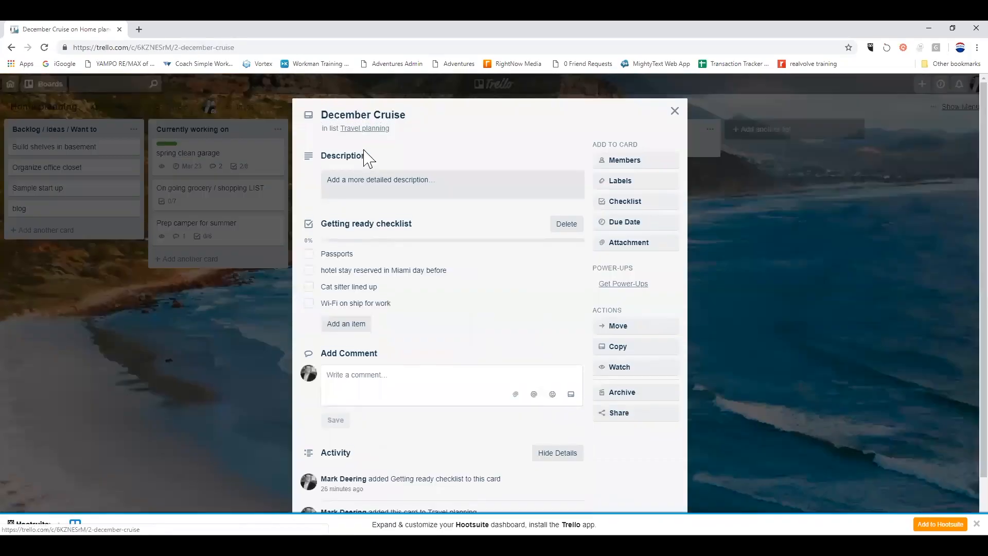
left_click(675, 112)
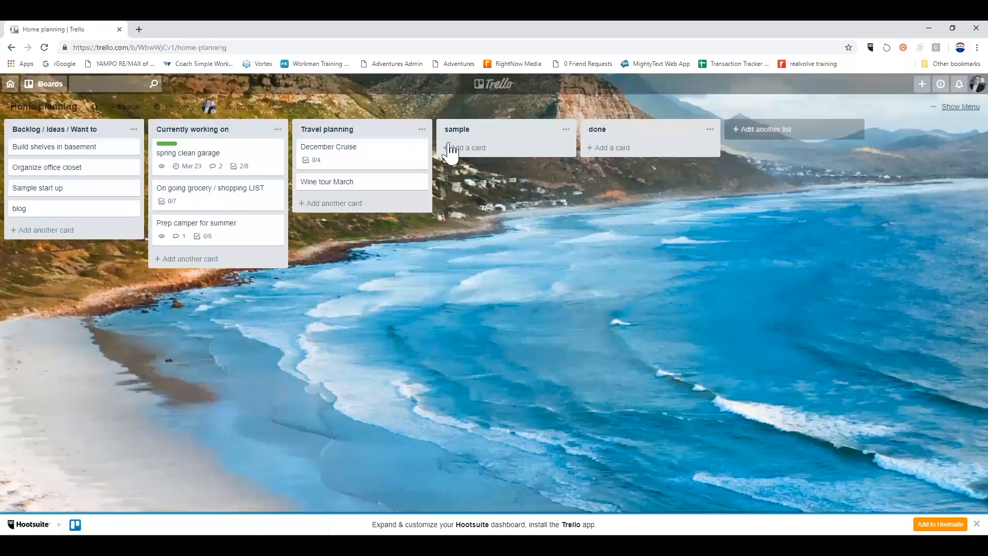
left_click(397, 161)
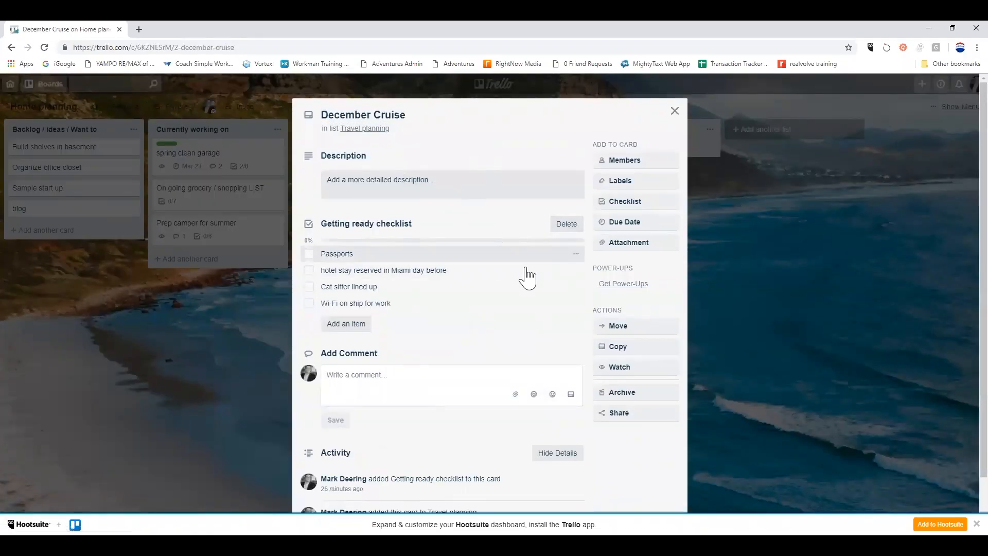
Add a checklist to December Cruise copying the six items from RV spring checklist.
left_click(624, 204)
left_click(685, 291)
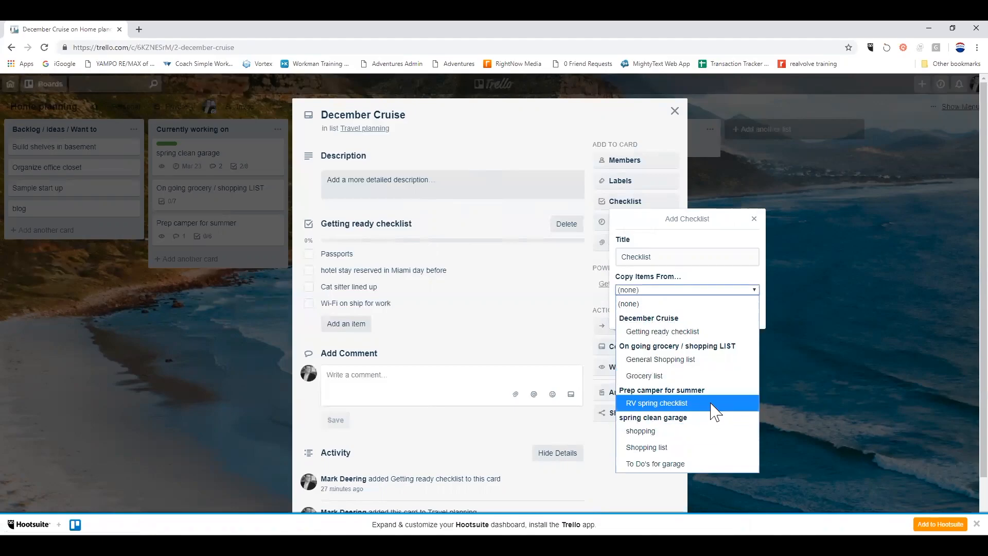
left_click(664, 404)
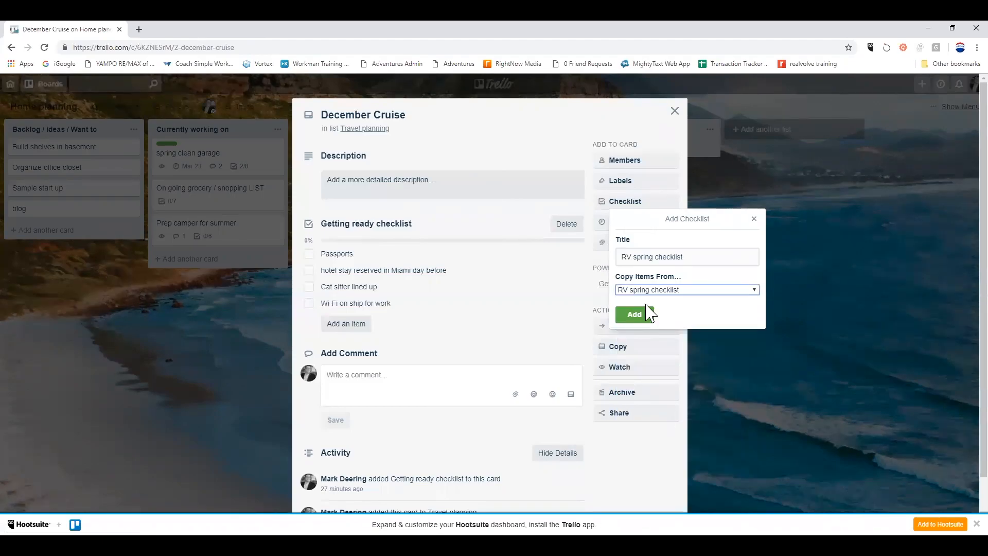
left_click(636, 315)
scroll(468, 380, "down", 2)
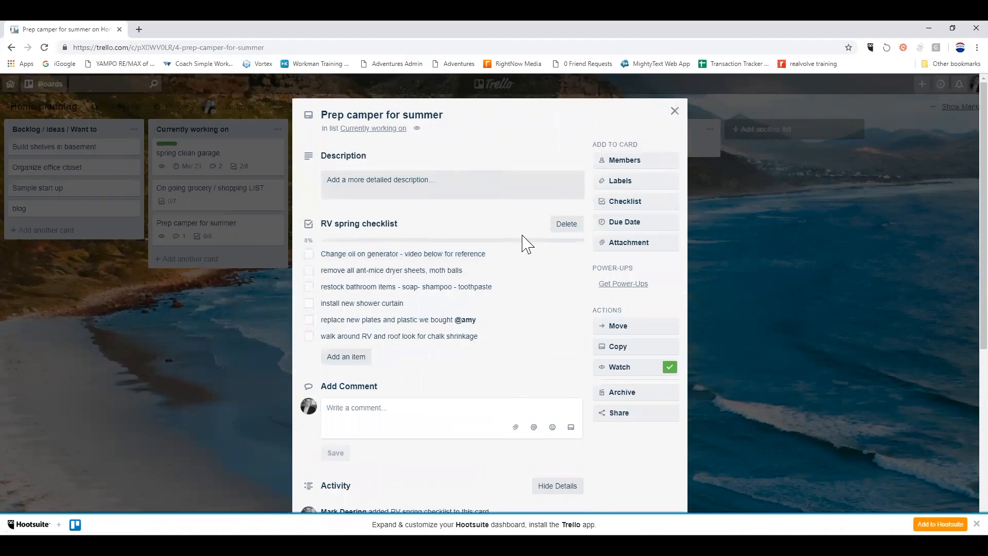
Play the generator oil-change YouTube video in the Prep camper for summer card's Activity section.
scroll(525, 243, "down", 3)
scroll(525, 243, "down", 3)
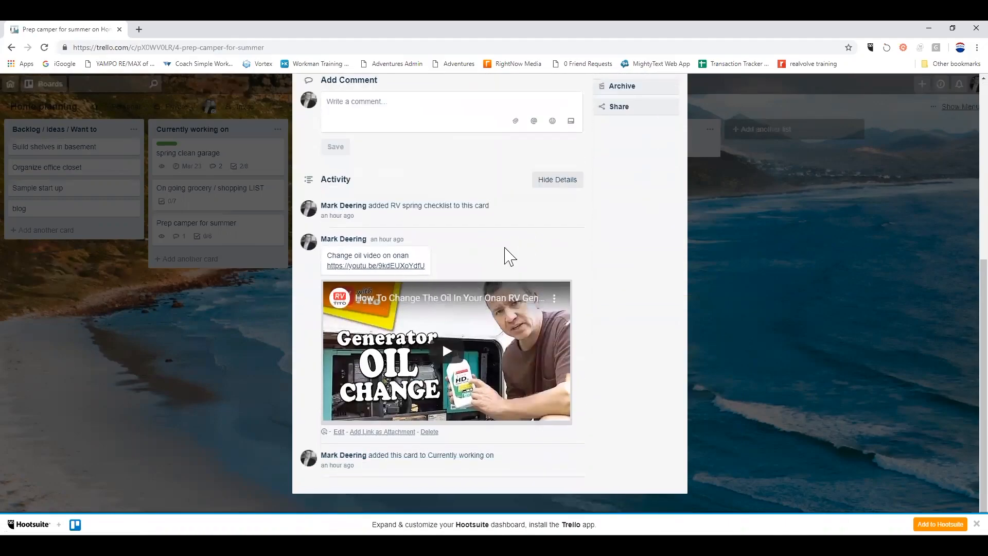
left_click(363, 365)
scroll(509, 264, "up", 1)
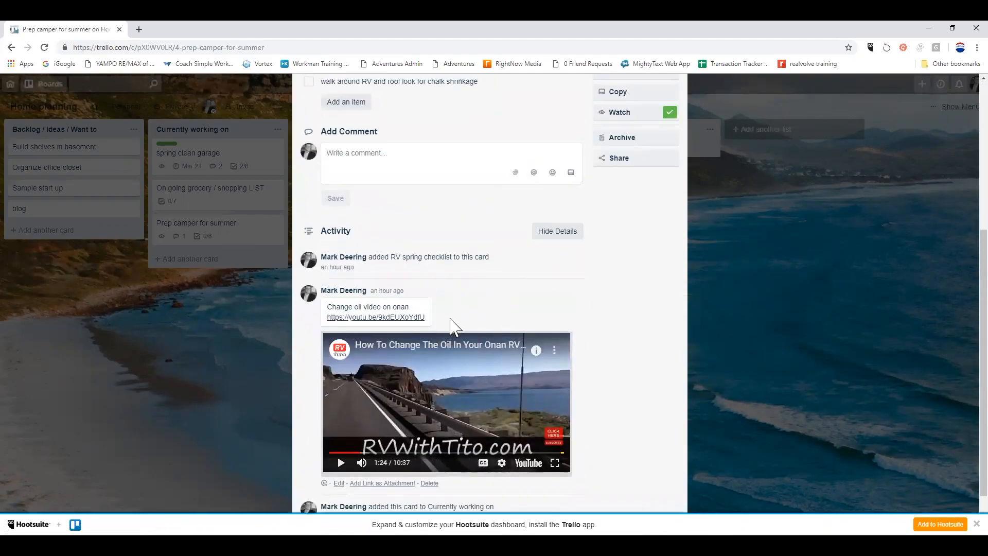
scroll(502, 304, "up", 2)
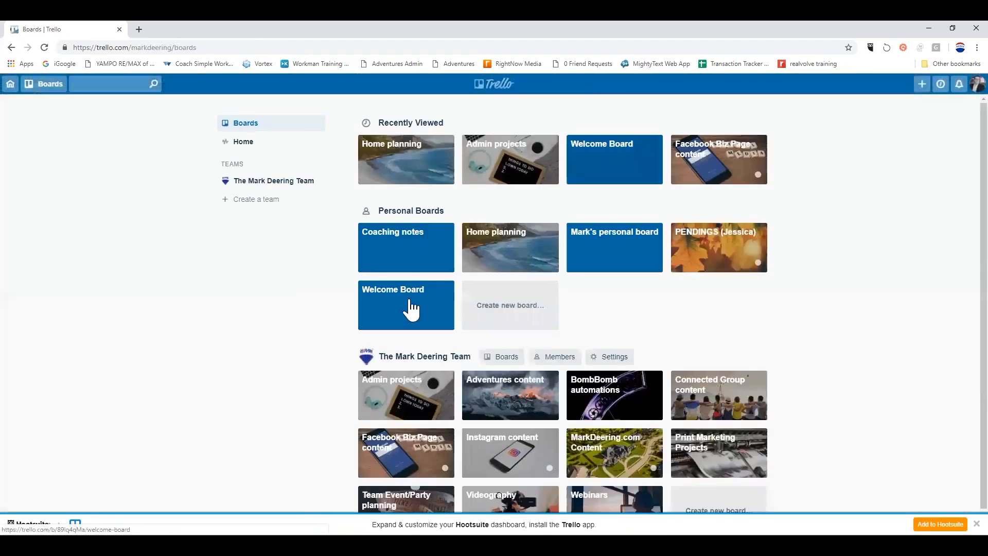
scroll(236, 393, "down", 1)
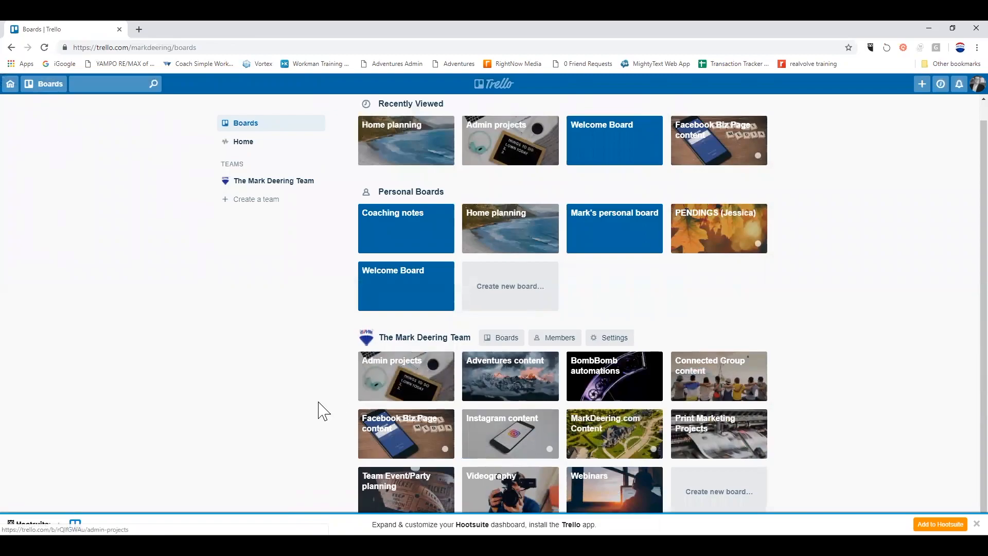
left_click(376, 389)
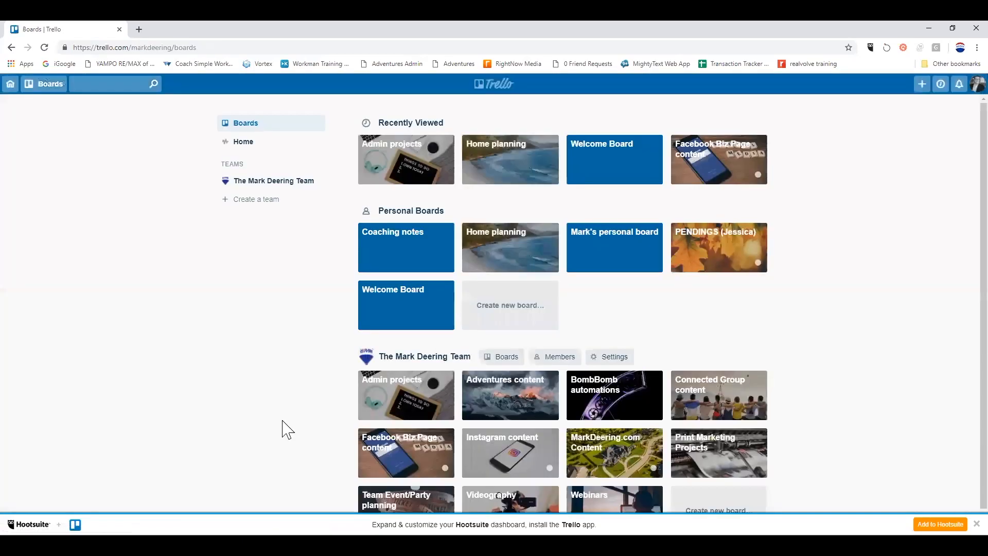
scroll(283, 421, "down", 1)
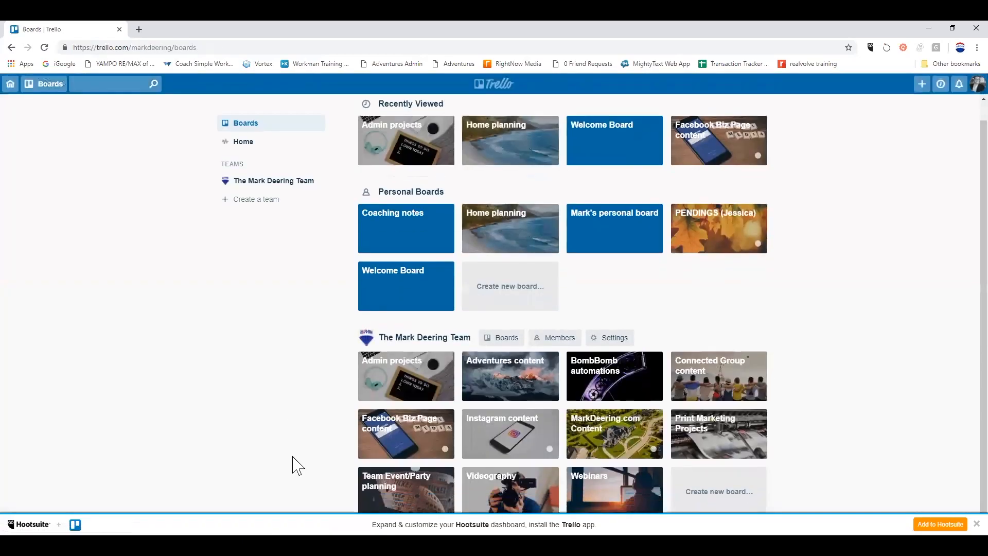
left_click(407, 440)
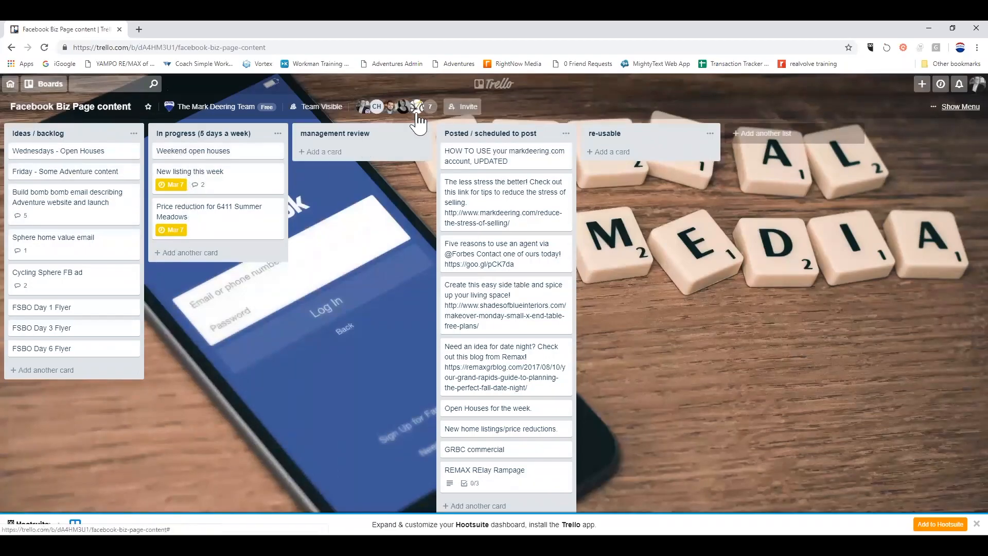
left_click(497, 85)
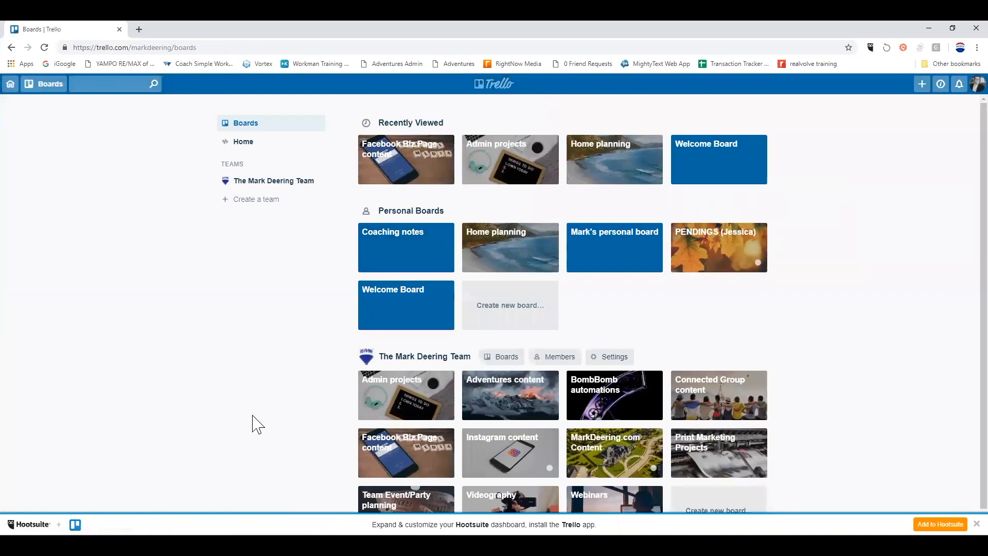